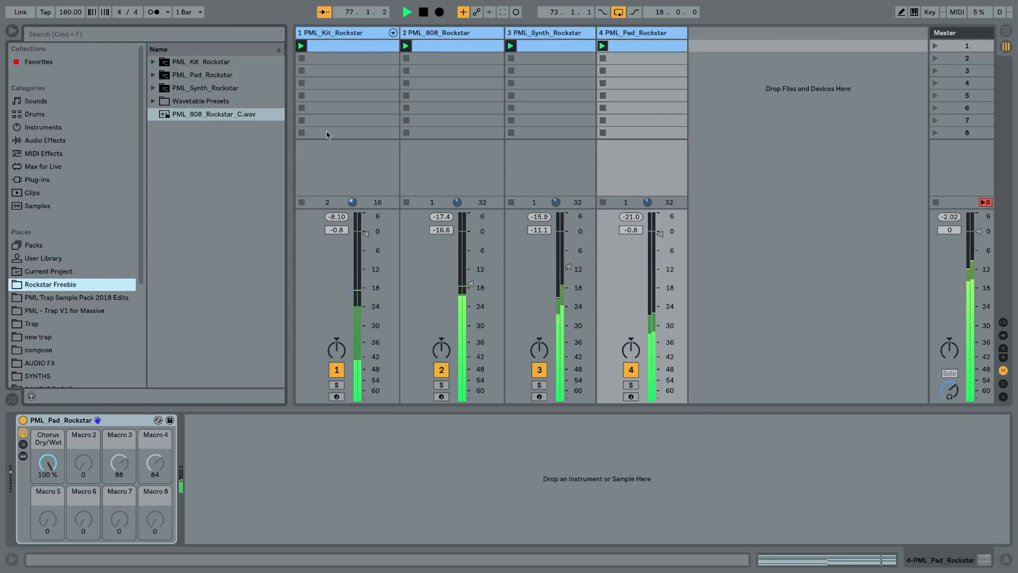
Stop the demo playback and delete the 2 Audio track from the new set.
key(space)
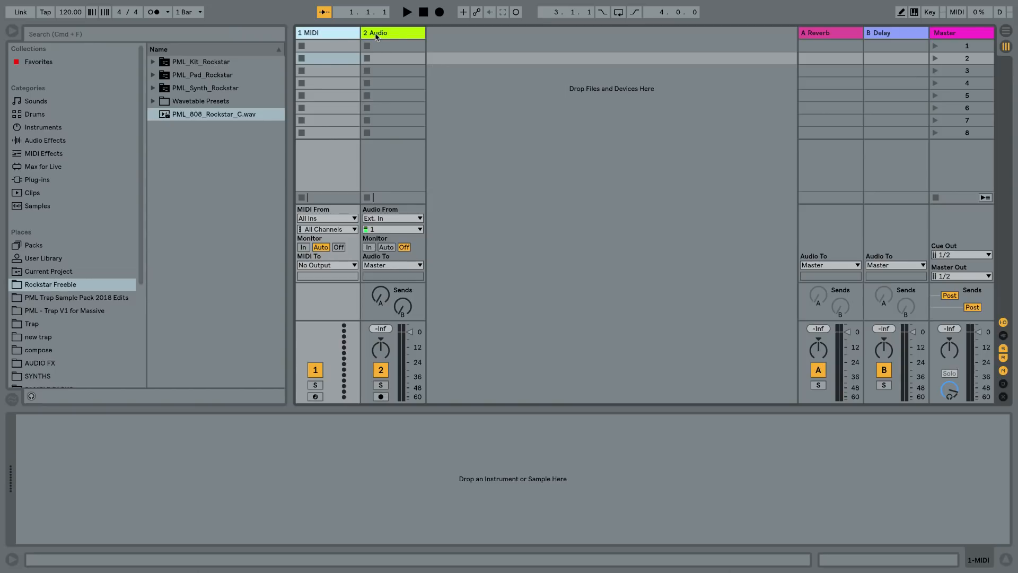
click(397, 34)
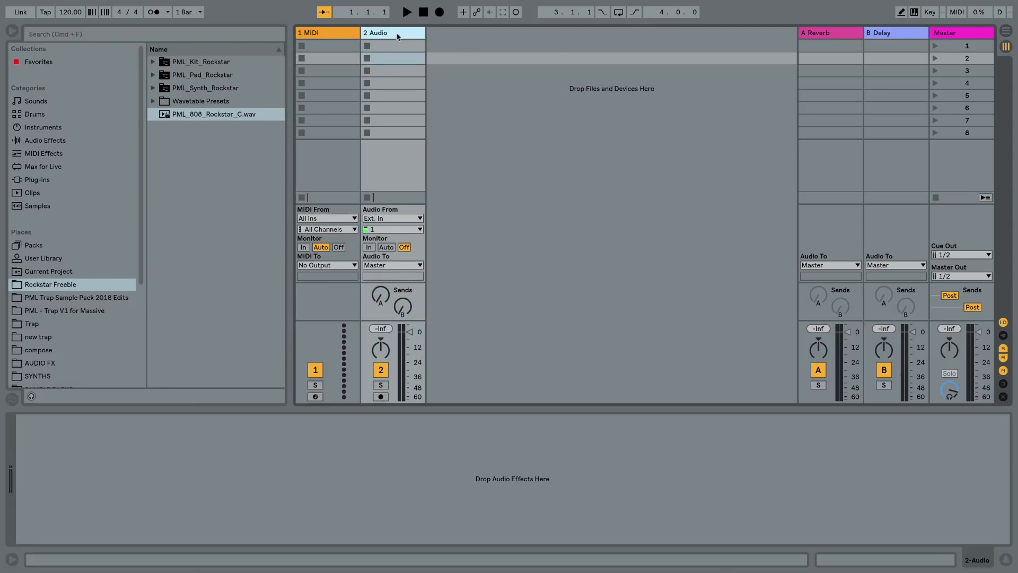
key(Delete)
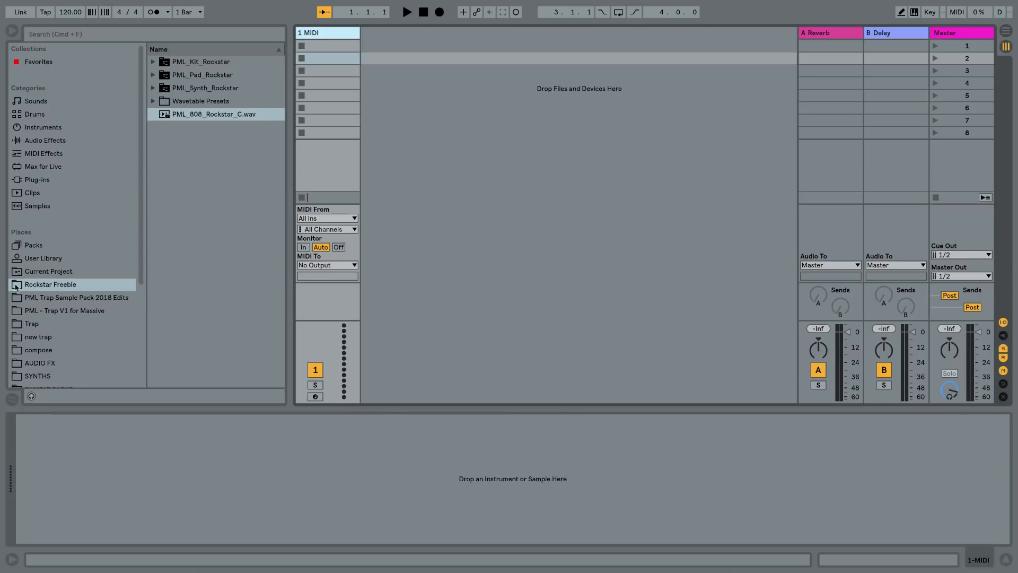
Load PML_Kit_Rockstar.adg from the Rockstar Freebie folder onto the MIDI track and audition its kick and open hat pads.
click(62, 289)
scroll(61, 290, down, 5)
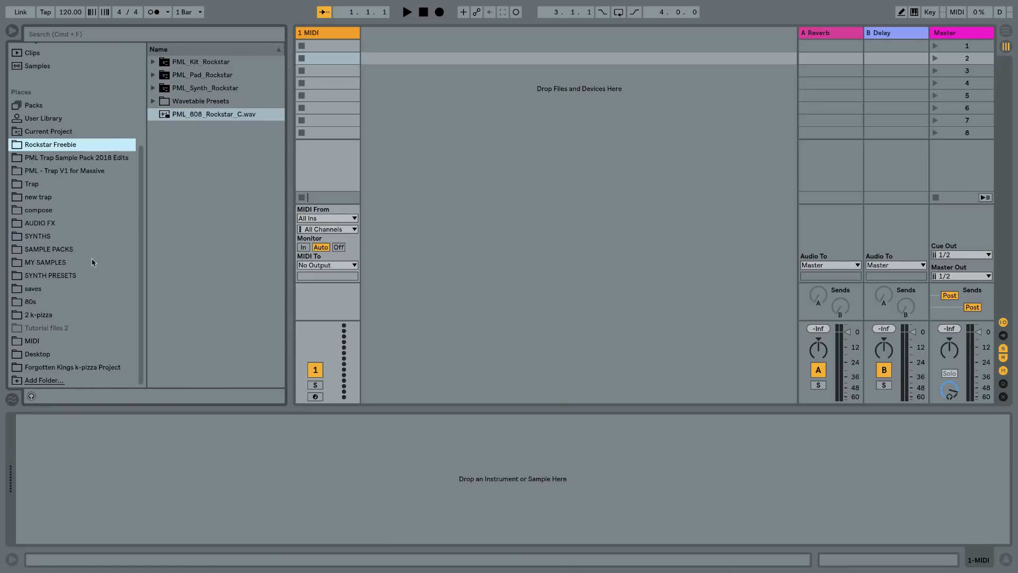
click(153, 62)
click(181, 91)
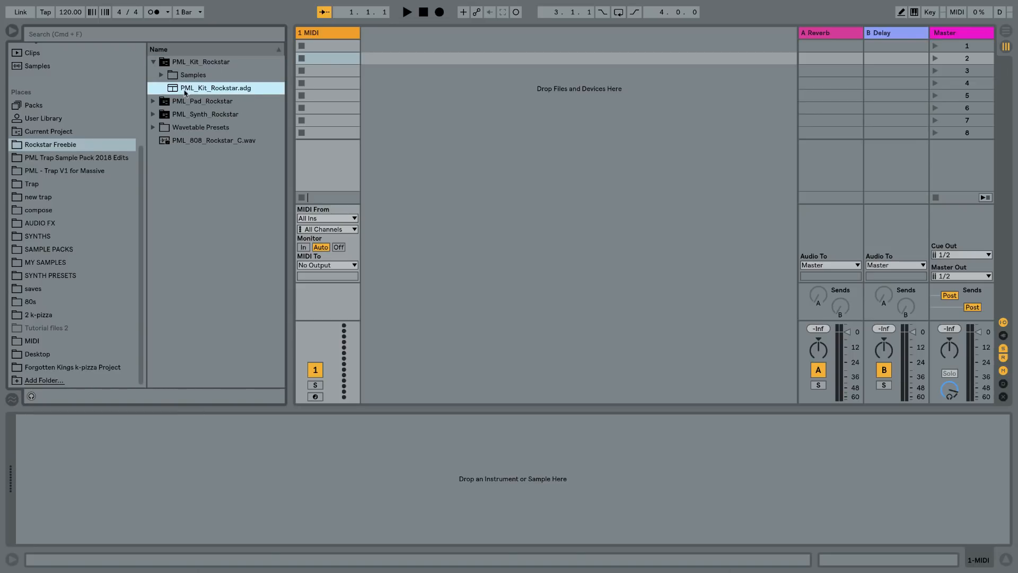
drag(185, 92, 571, 496)
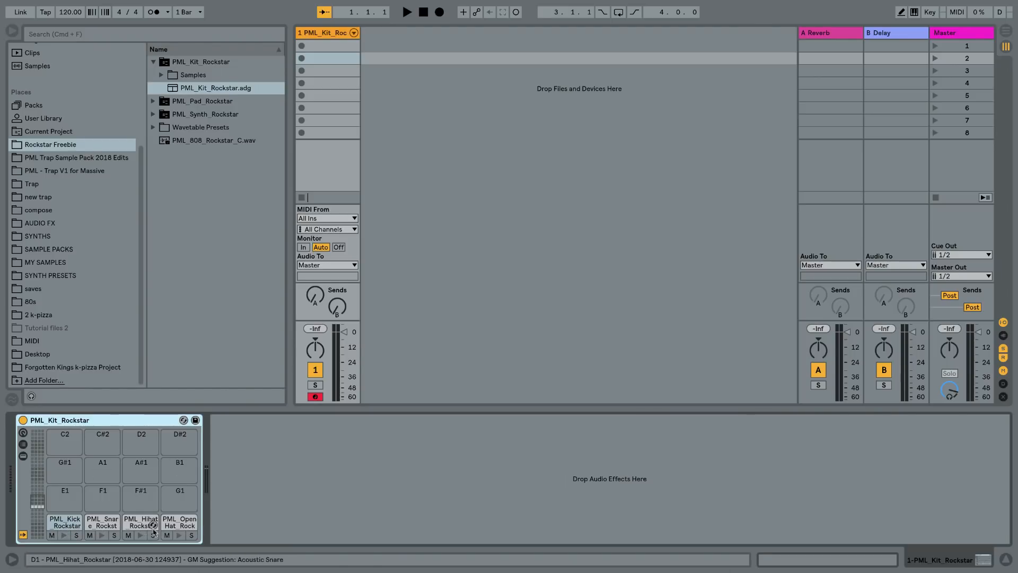
click(66, 535)
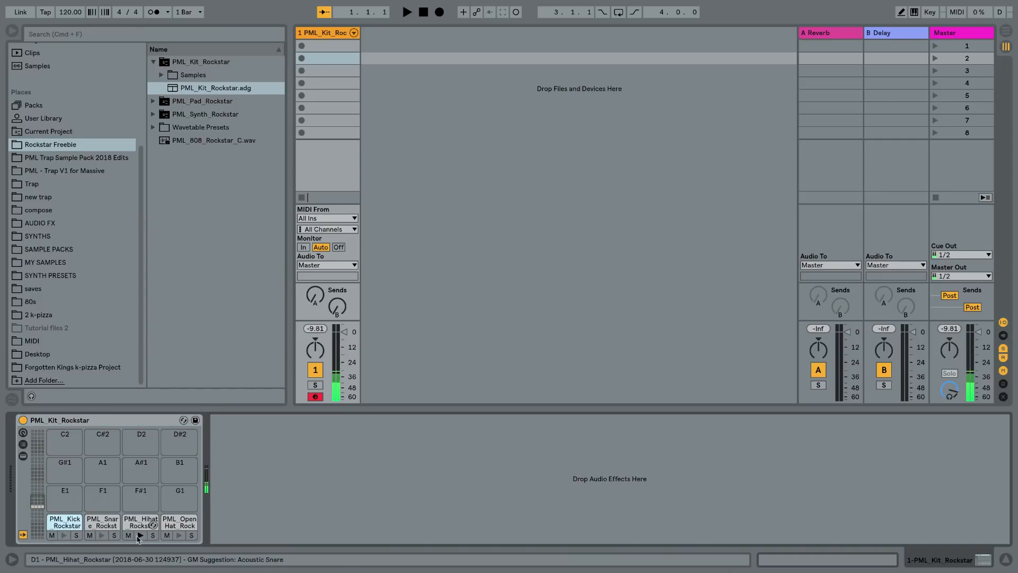
click(178, 535)
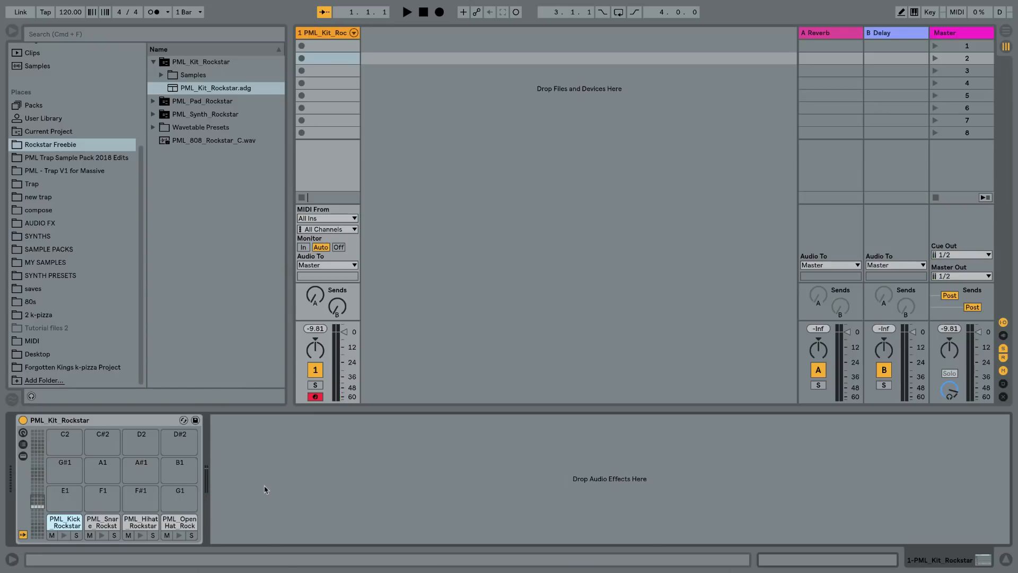
Create a MIDI clip in the kit track's first slot and set its loop length to 4 bars.
click(322, 47)
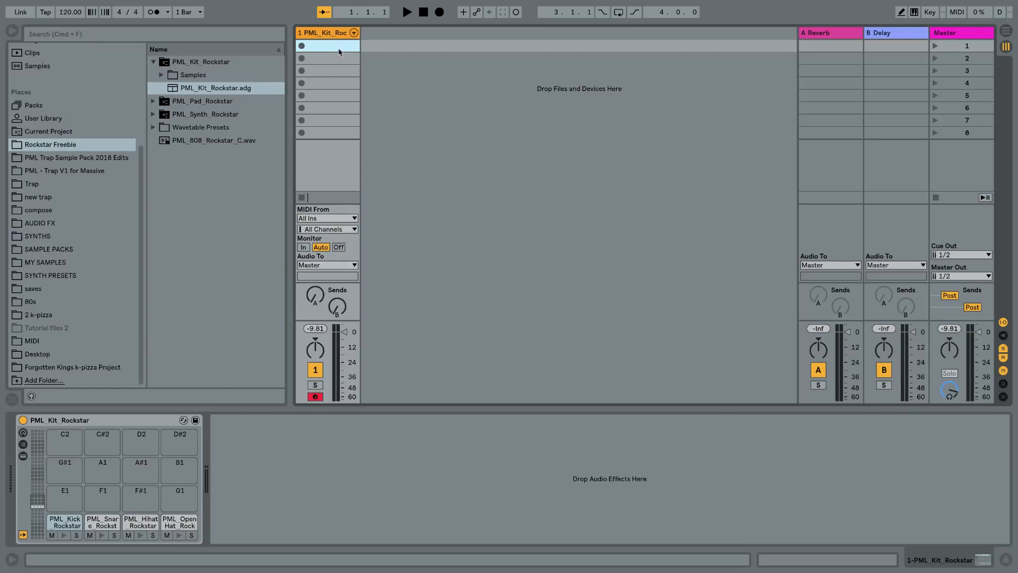
double_click(339, 49)
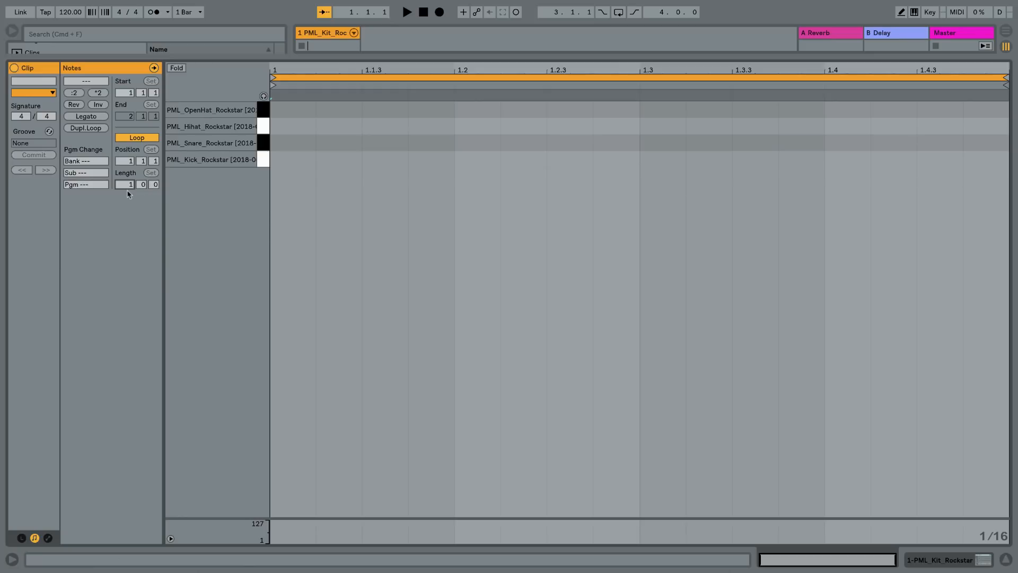
key(Return)
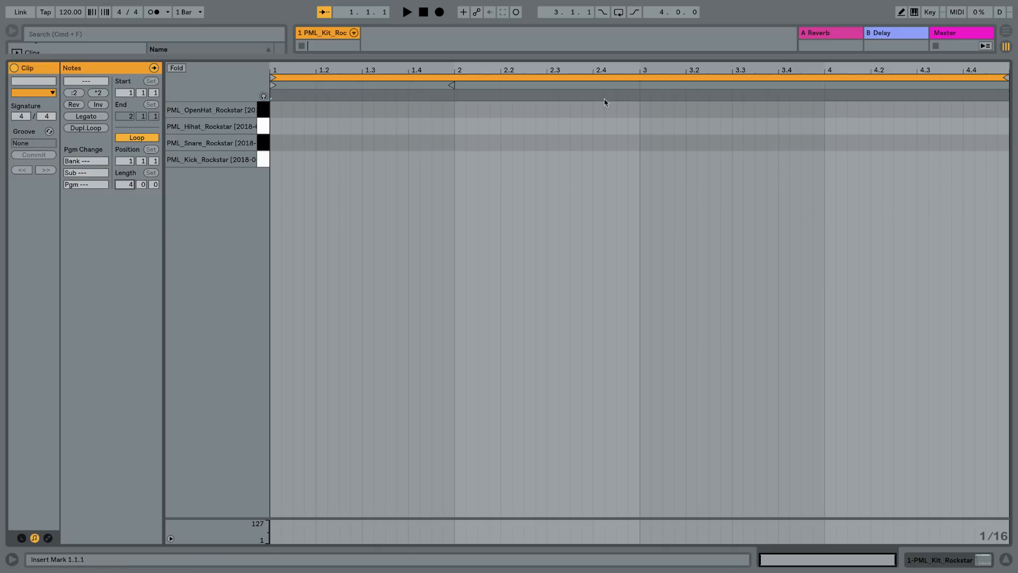
click(282, 117)
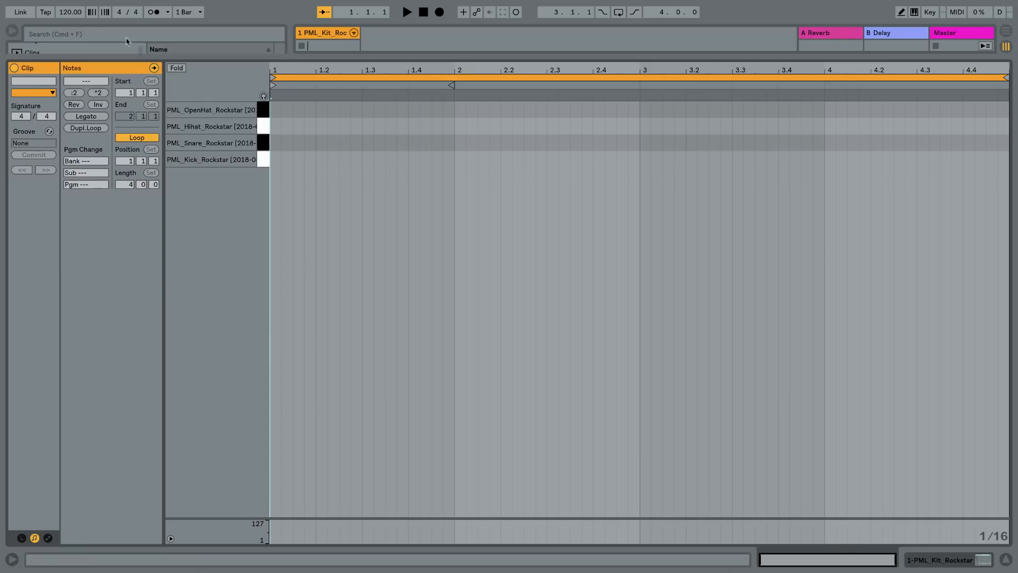
Set the project tempo to 160 BPM.
click(70, 12)
text(160)
key(Return)
Add open hat notes on every beat of bar 1 and duplicate them through bars 2 to 4.
double_click(276, 110)
double_click(321, 109)
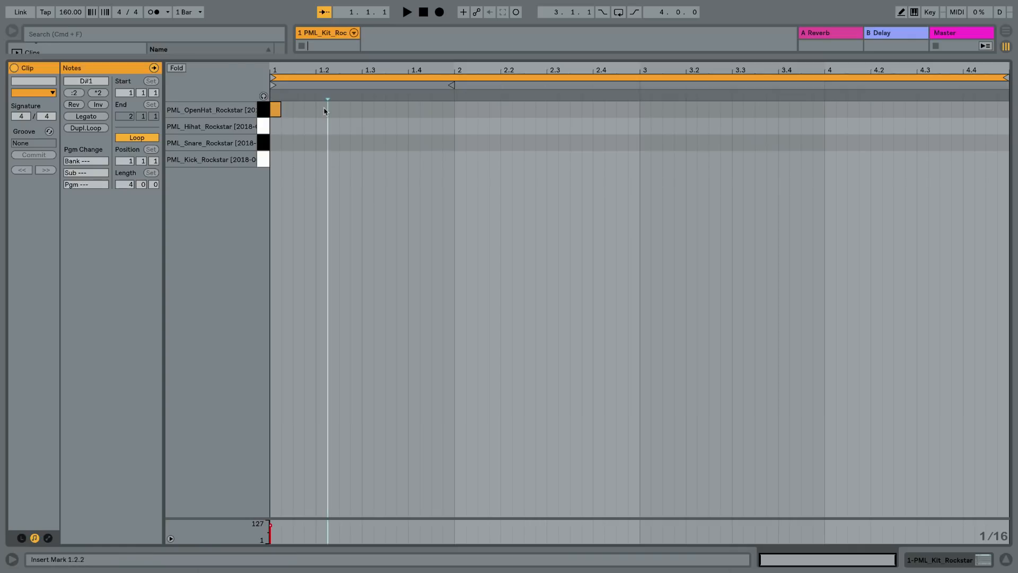
double_click(367, 109)
double_click(413, 109)
drag(455, 112, 278, 108)
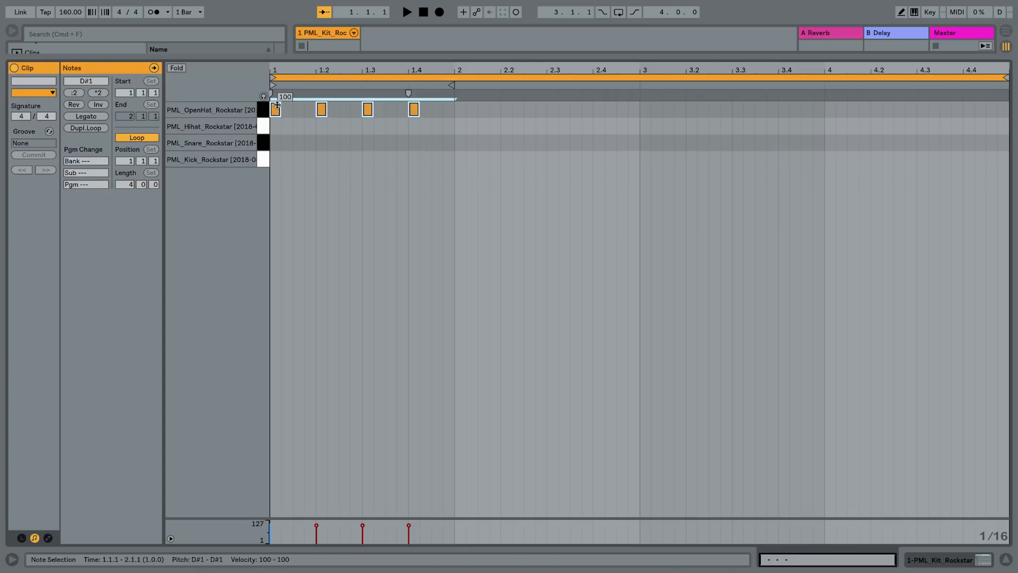
key(super+d)
key(super+d)
key(super+d)
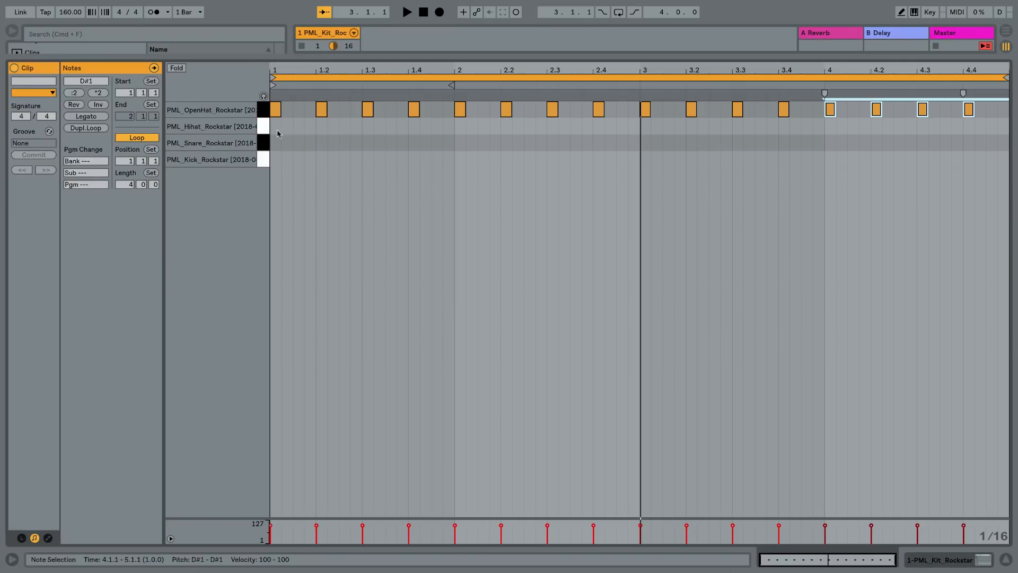
Move all the open hat notes down one row to the hi-hat and listen to the pattern.
key(super+a)
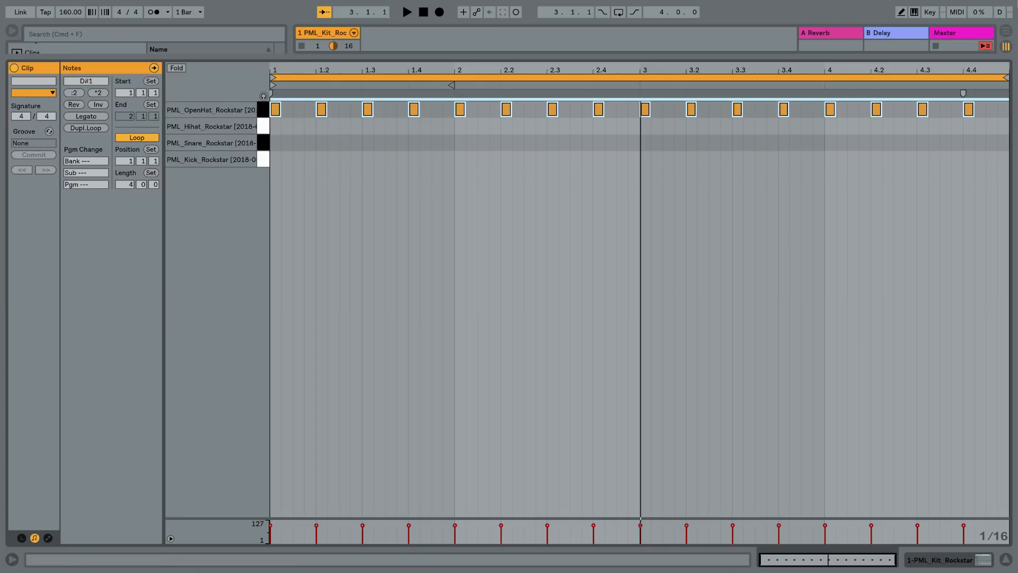
key(Down)
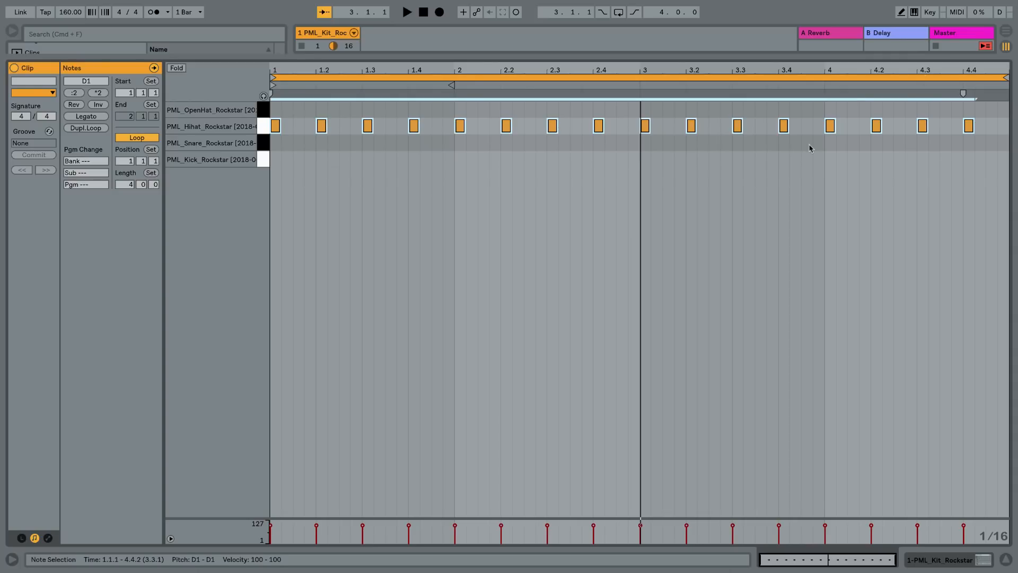
key(space)
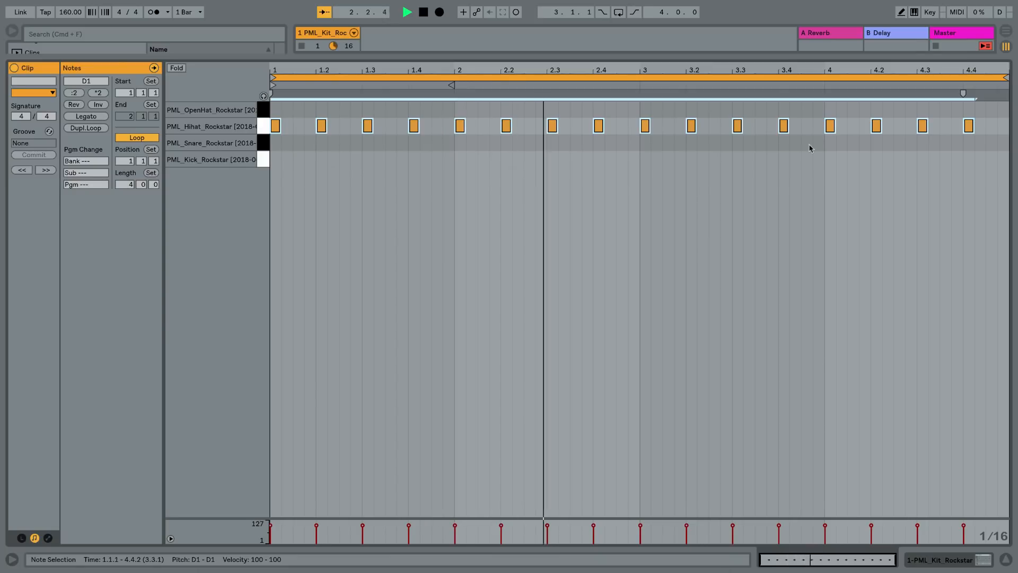
key(space)
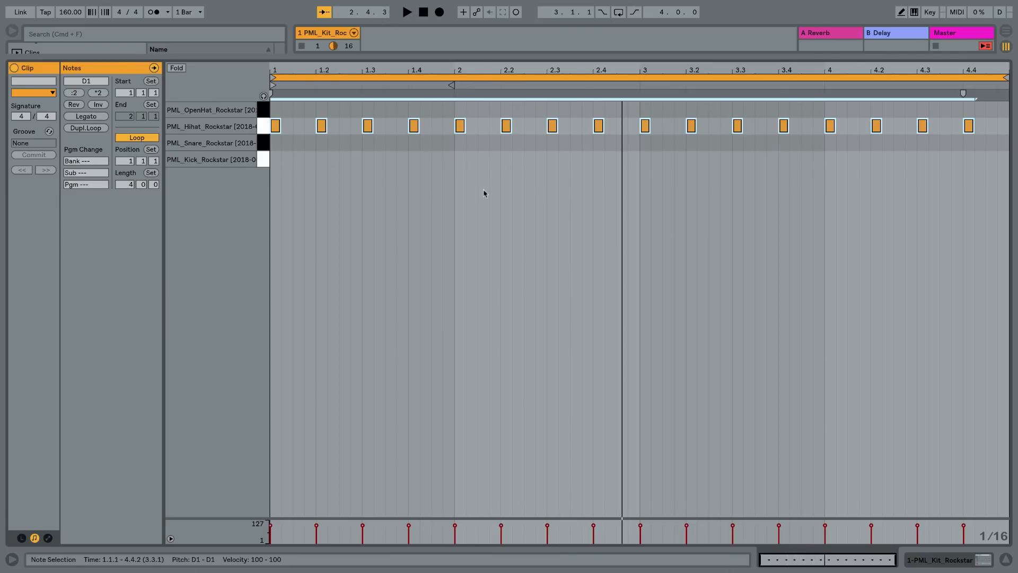
Delete the hi-hat note at 1.3 and duplicate the 1.4 note twice in consecutive sixteenths.
drag(387, 153, 357, 104)
key(Delete)
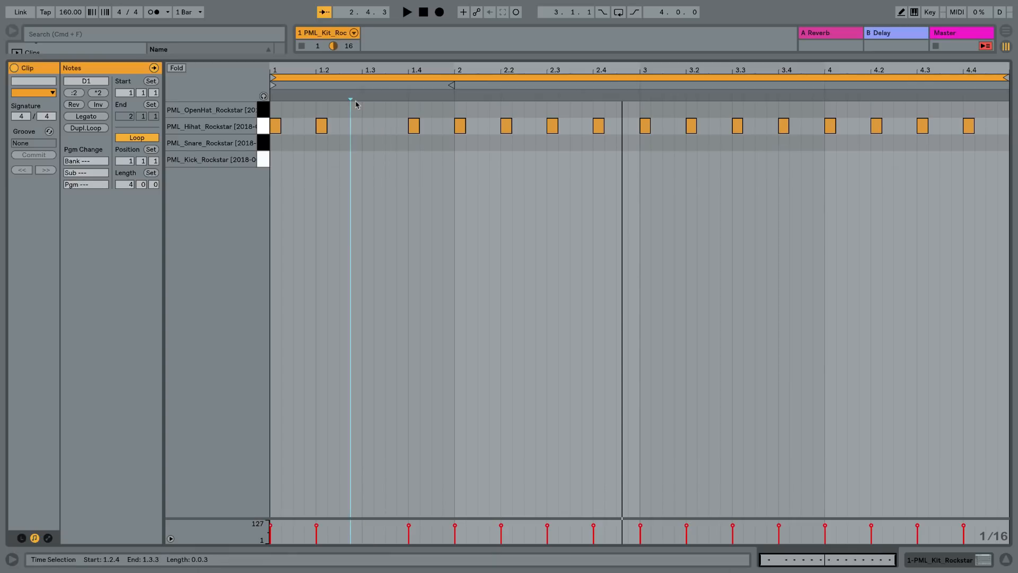
drag(396, 68, 396, 83)
click(424, 125)
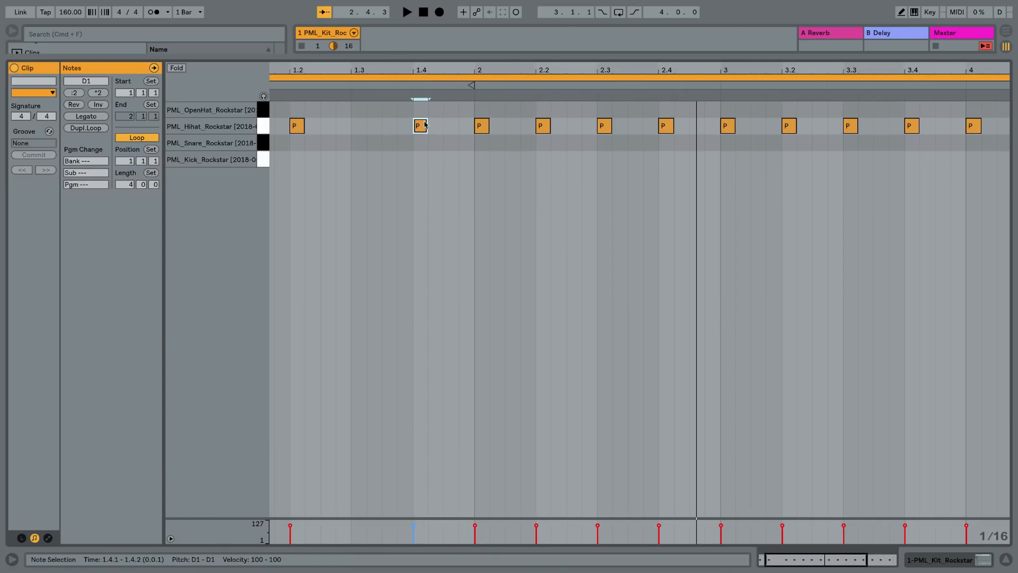
key(super+d)
key(super+d)
key(space)
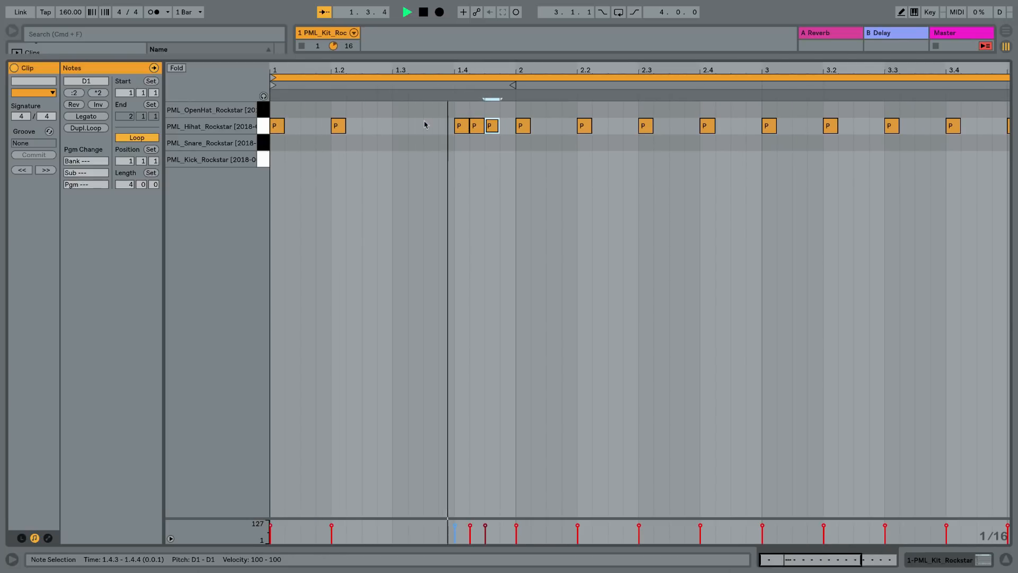
key(space)
Delete the hi-hat note at 2.3 and duplicate the 3.2 note twice in consecutive sixteenths.
key(minus)
drag(566, 144, 554, 122)
key(Delete)
click(692, 127)
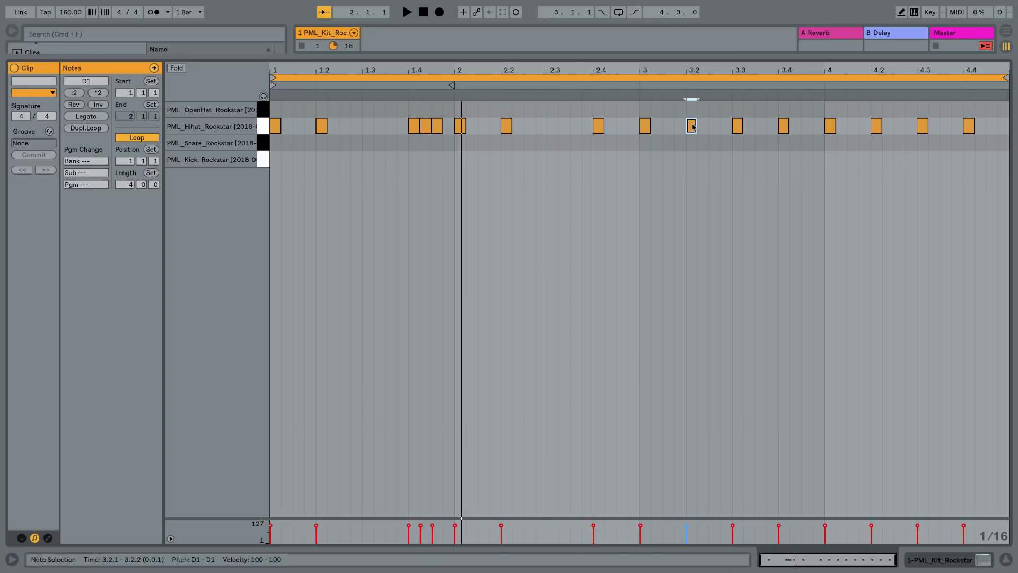
key(super+d)
key(super+d)
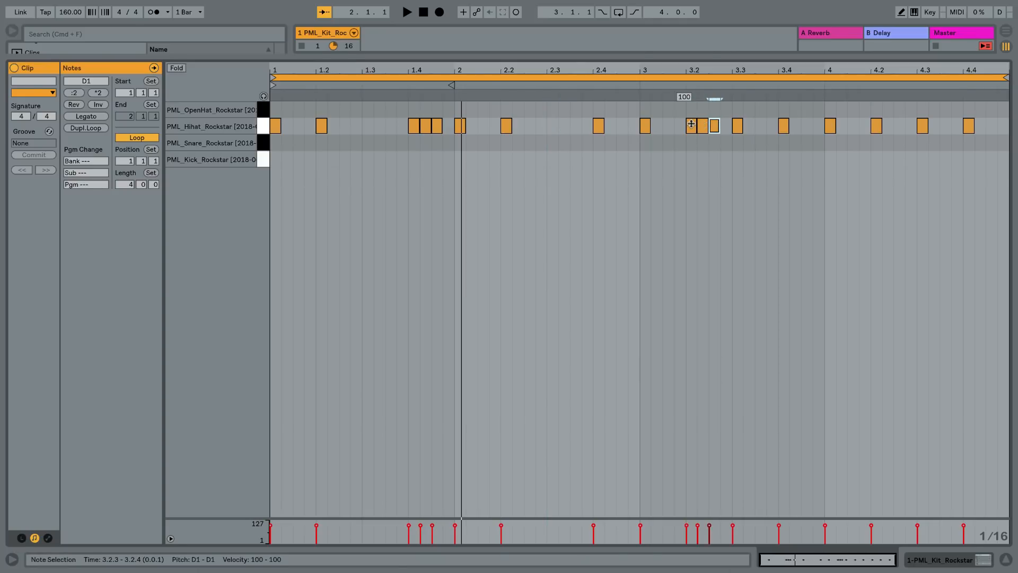
Delete the hi-hat notes at 3.3 and 4.3 and duplicate the 4.4 note twice in consecutive sixteenths.
double_click(739, 128)
click(923, 126)
double_click(923, 127)
click(969, 126)
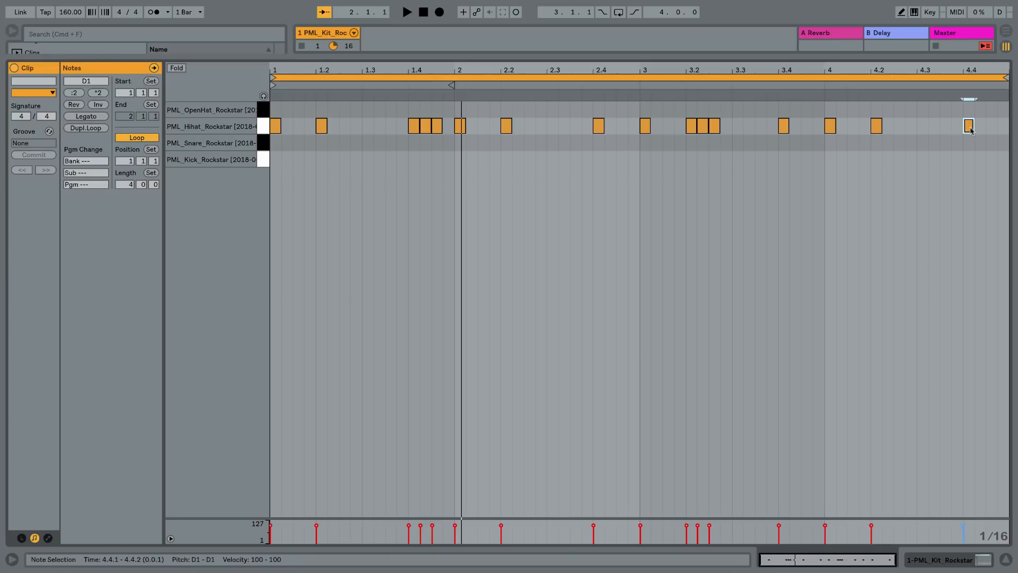
key(ctrl+d)
key(ctrl+d)
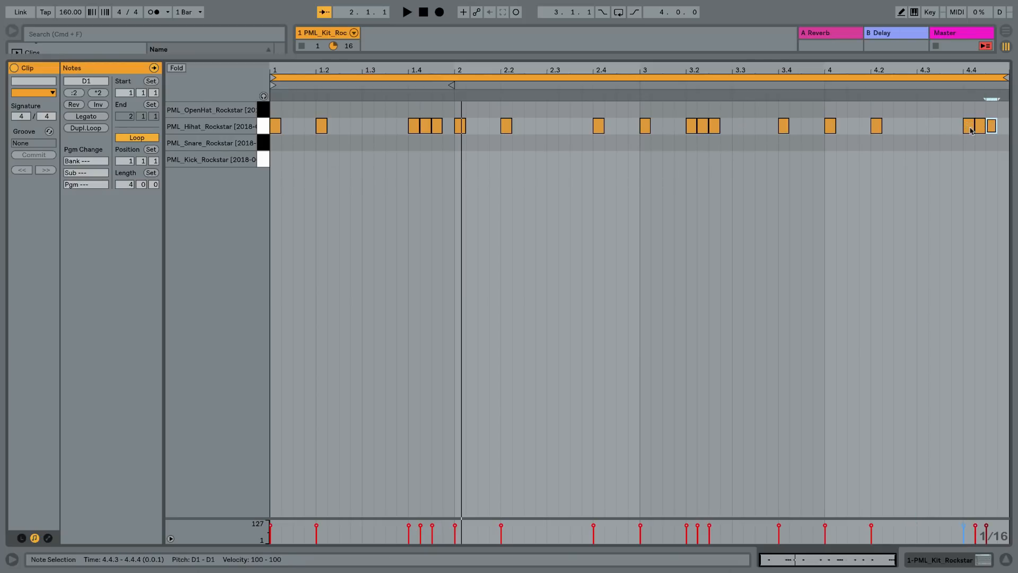
key(space)
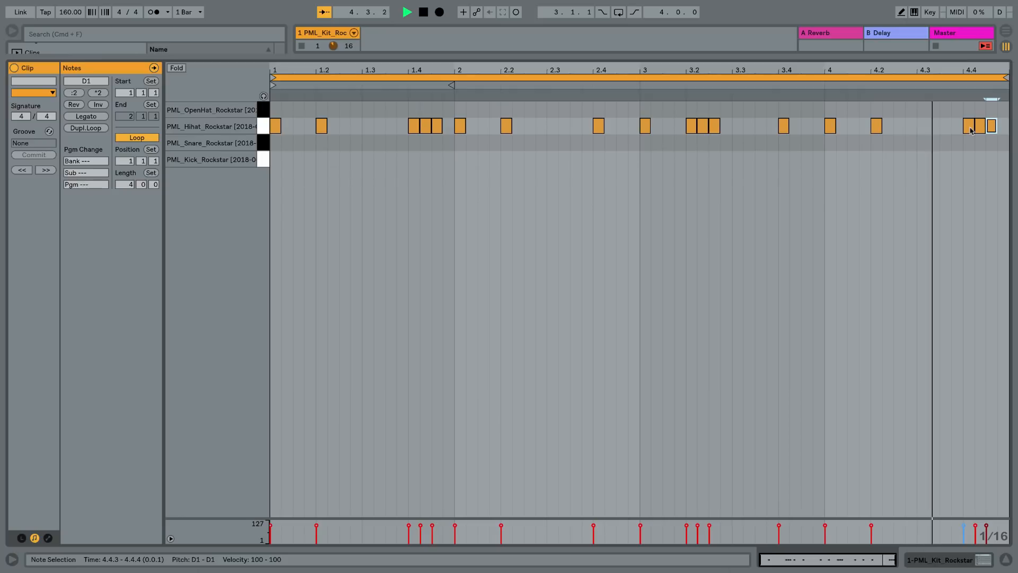
key(space)
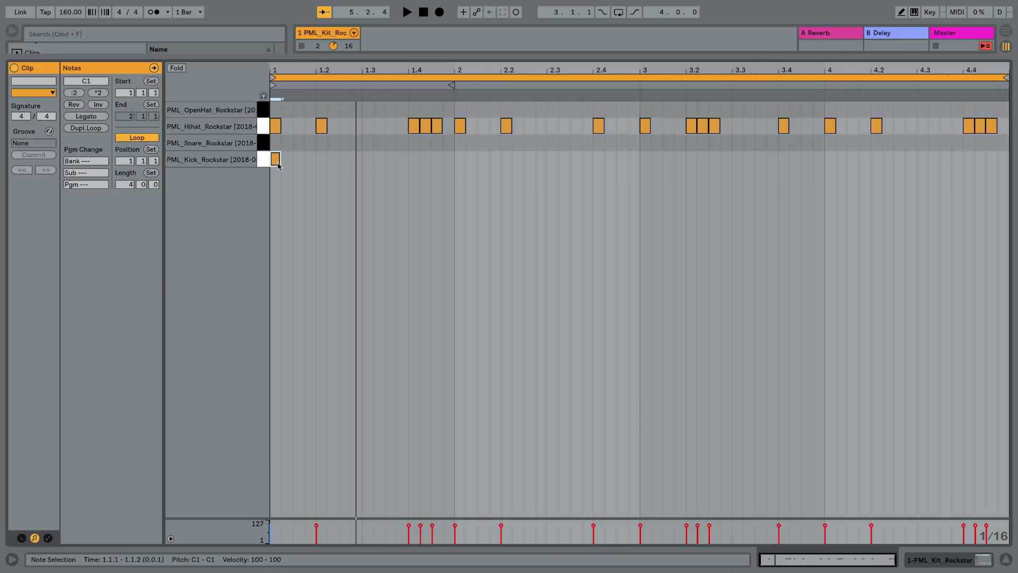
Add a kick note at 2.2 and duplicate the first two bars of kicks into bars 3 and 4.
double_click(505, 162)
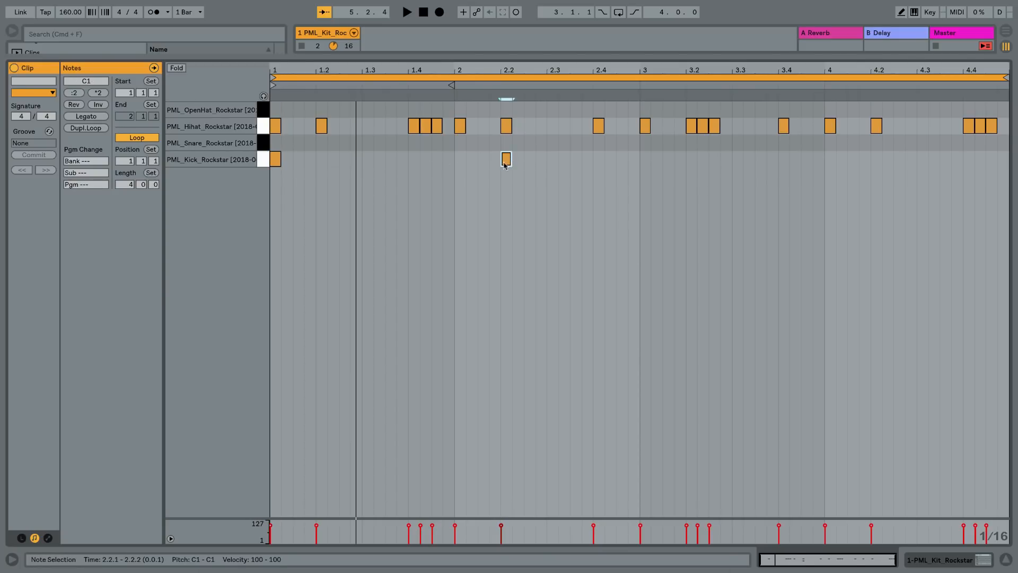
drag(640, 161, 271, 152)
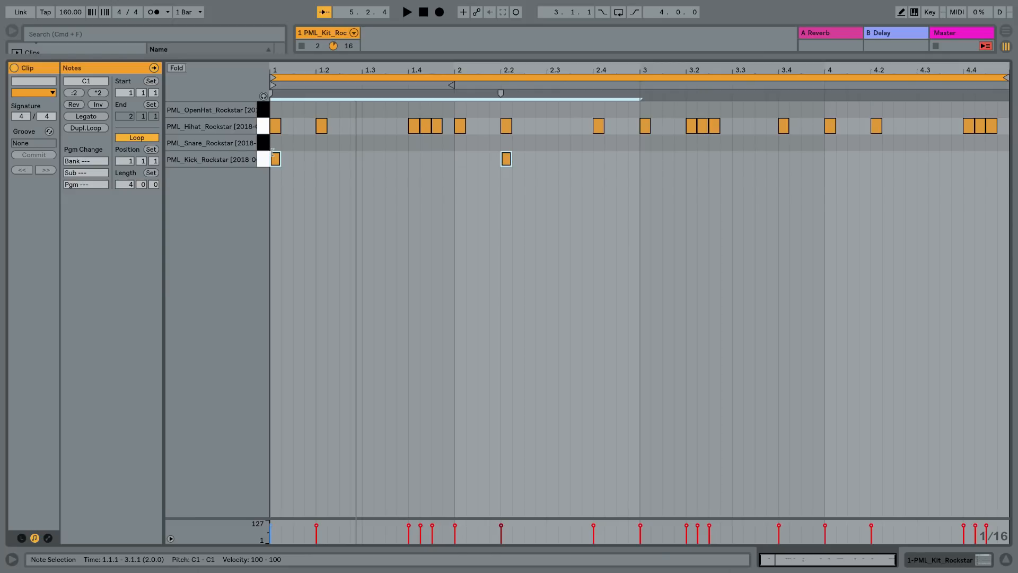
key(super+d)
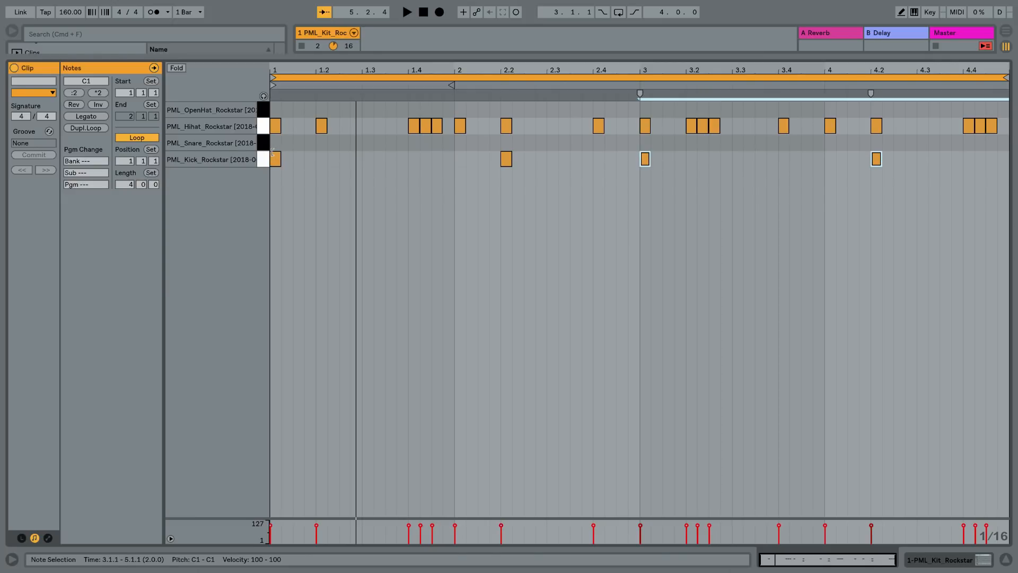
key(space)
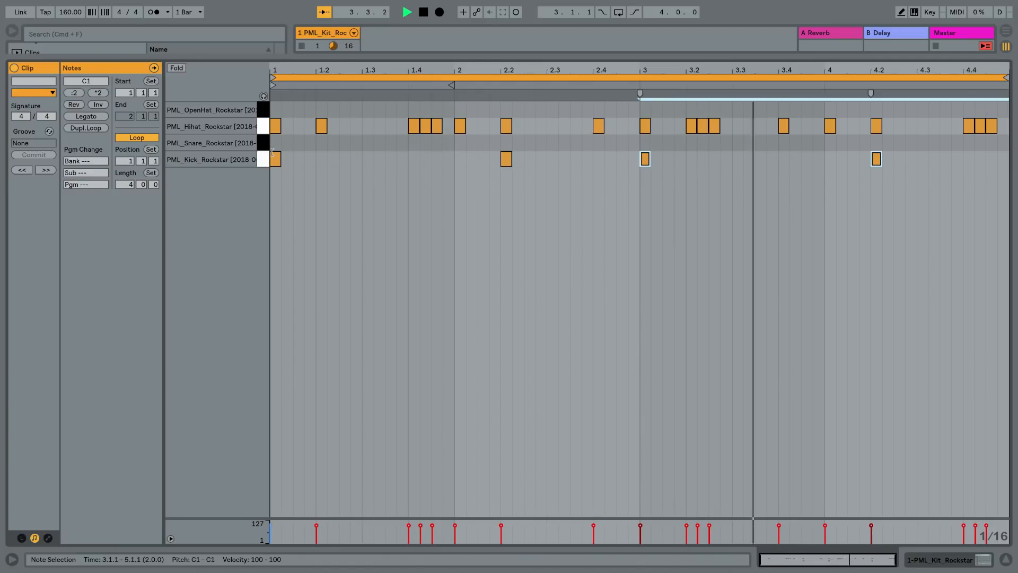
key(space)
Add snare notes on beat 3 of all four bars, plus an extra snare at 2.1.3.
double_click(365, 149)
click(552, 148)
double_click(552, 149)
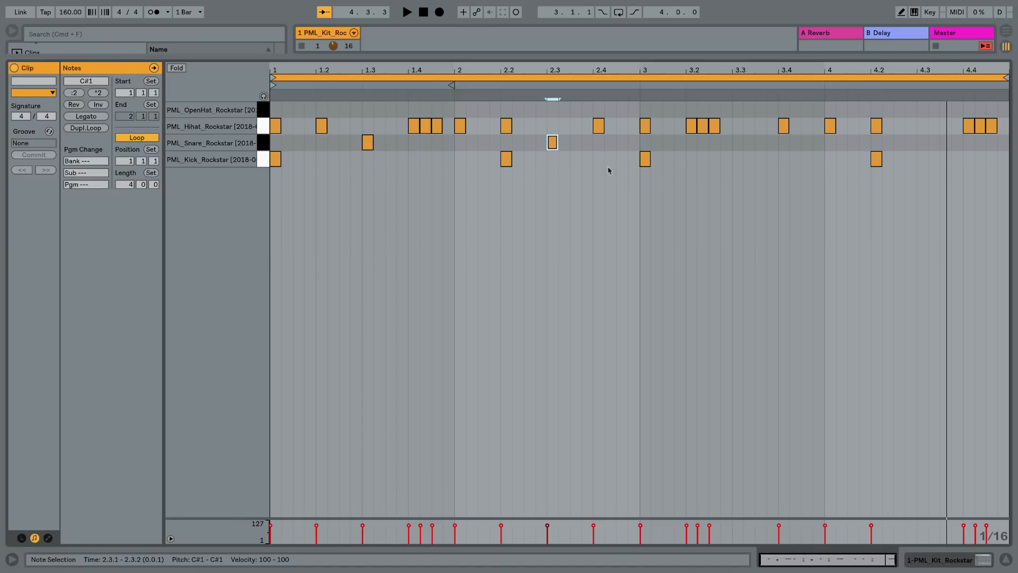
click(744, 148)
double_click(745, 148)
click(928, 148)
double_click(926, 147)
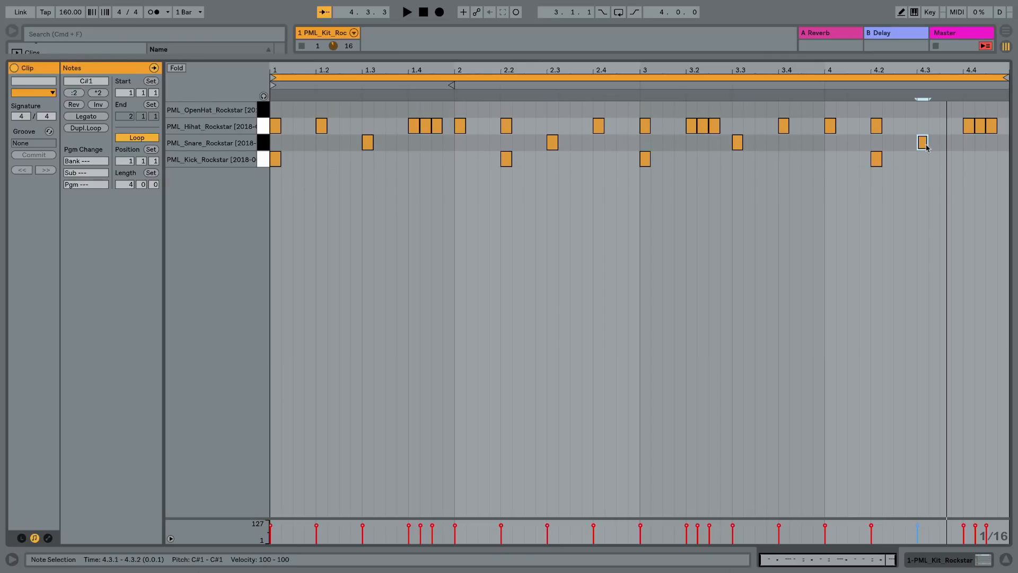
click(484, 143)
double_click(483, 143)
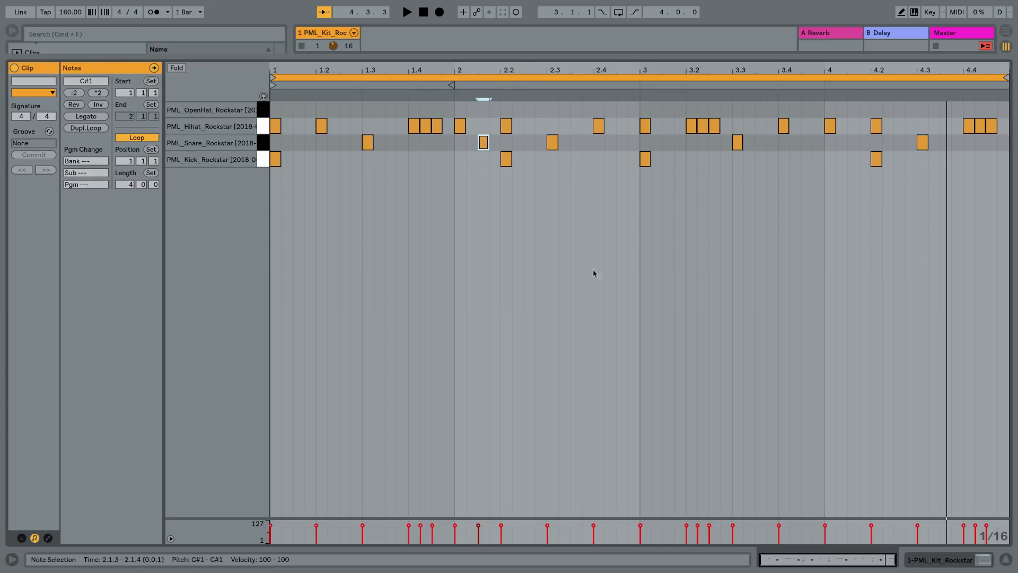
Add a snare note at 4.1.3 and play back the four-bar drum pattern.
click(852, 144)
double_click(852, 144)
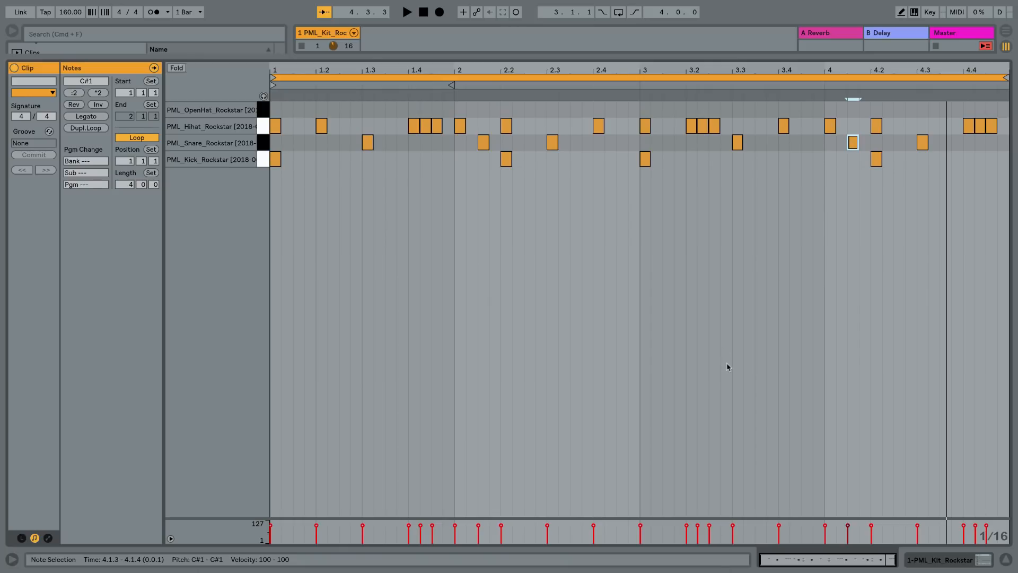
key(space)
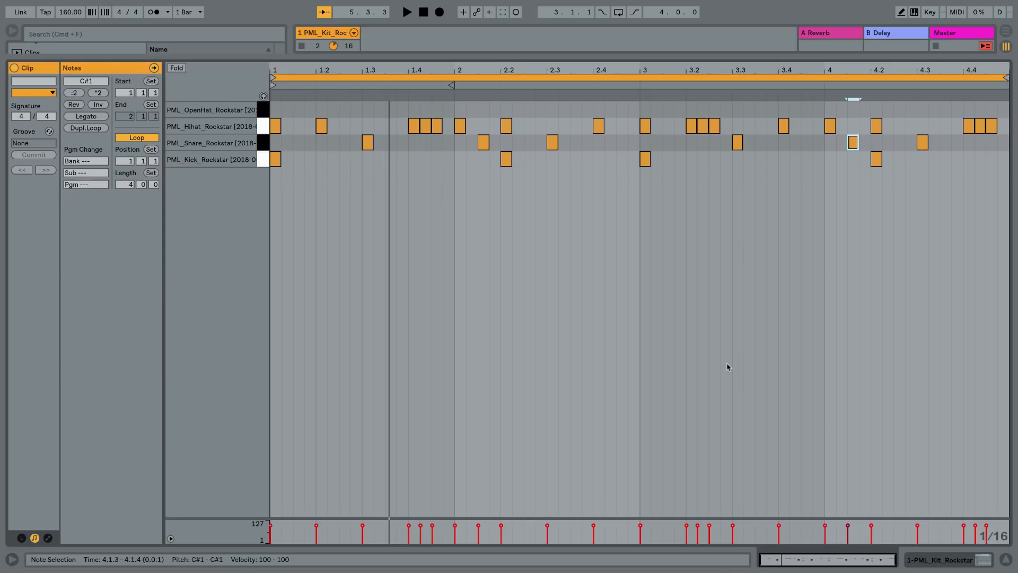
Add open hat notes on the first beat of bars 1 and 3 and audition the pattern.
double_click(281, 111)
double_click(645, 110)
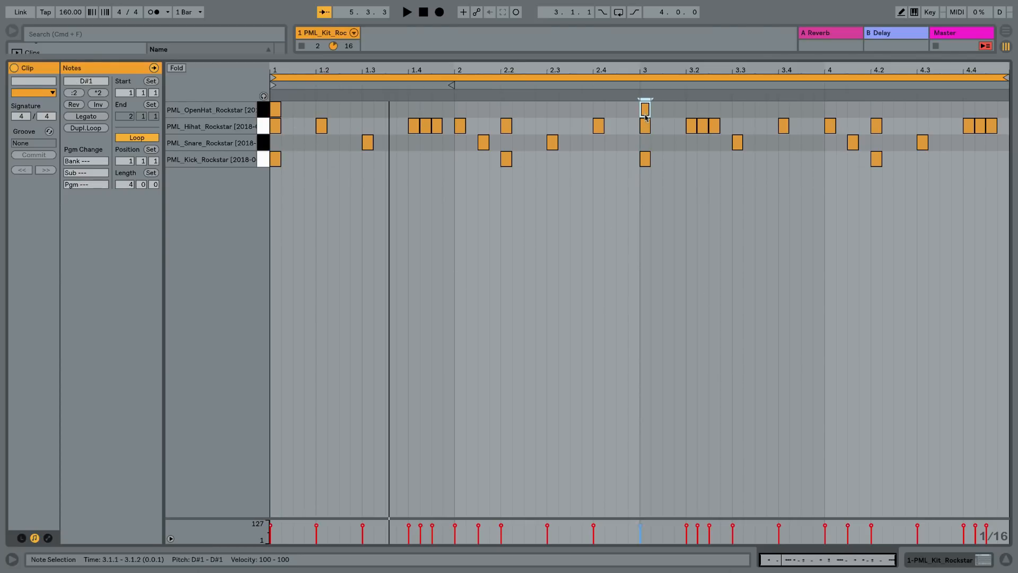
key(space)
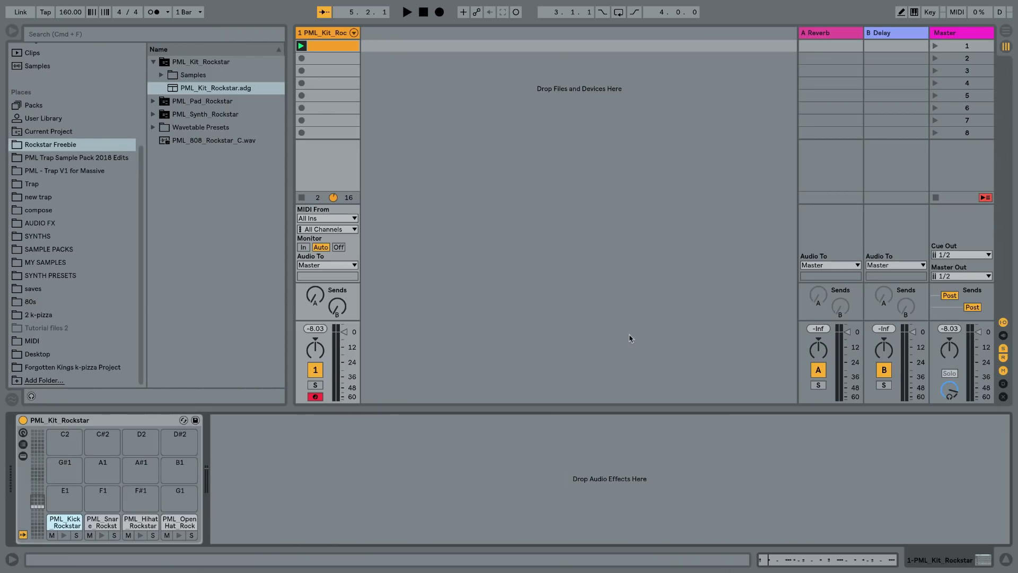
Insert a MIDI track and load PML_Synth_Rockstar.adg from the PML_Synth_Rockstar folder onto it.
right_click(381, 83)
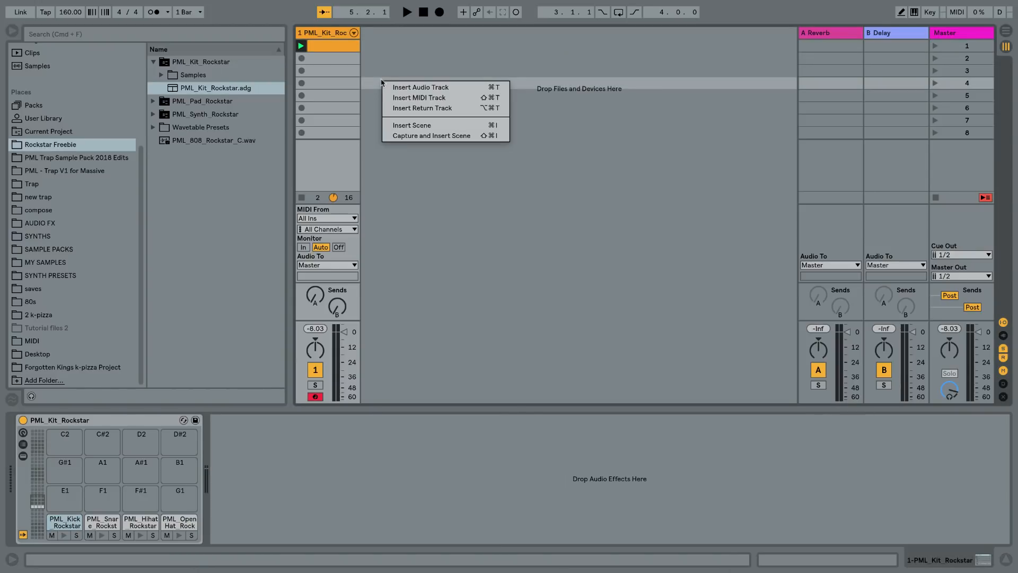
click(399, 99)
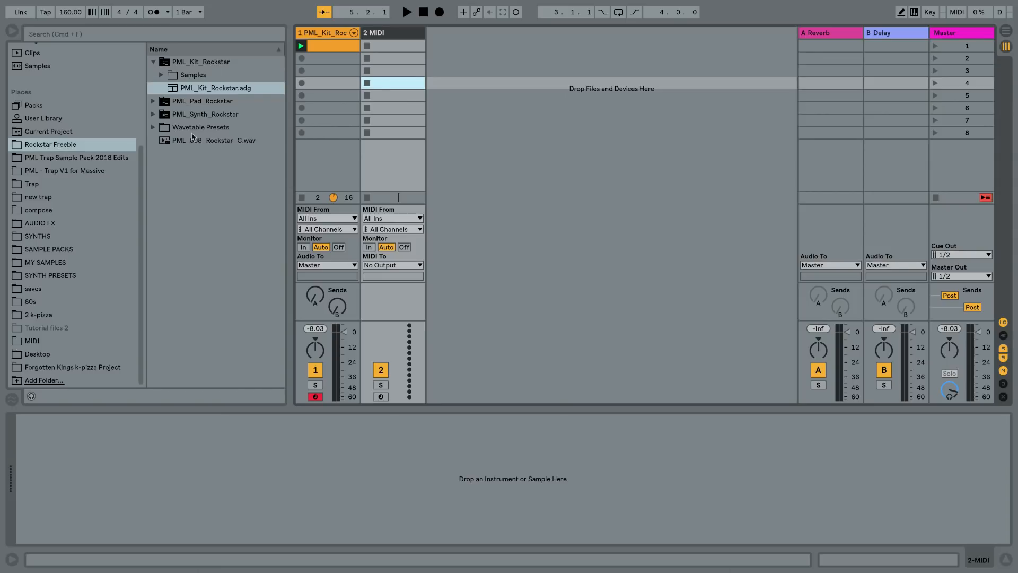
click(175, 118)
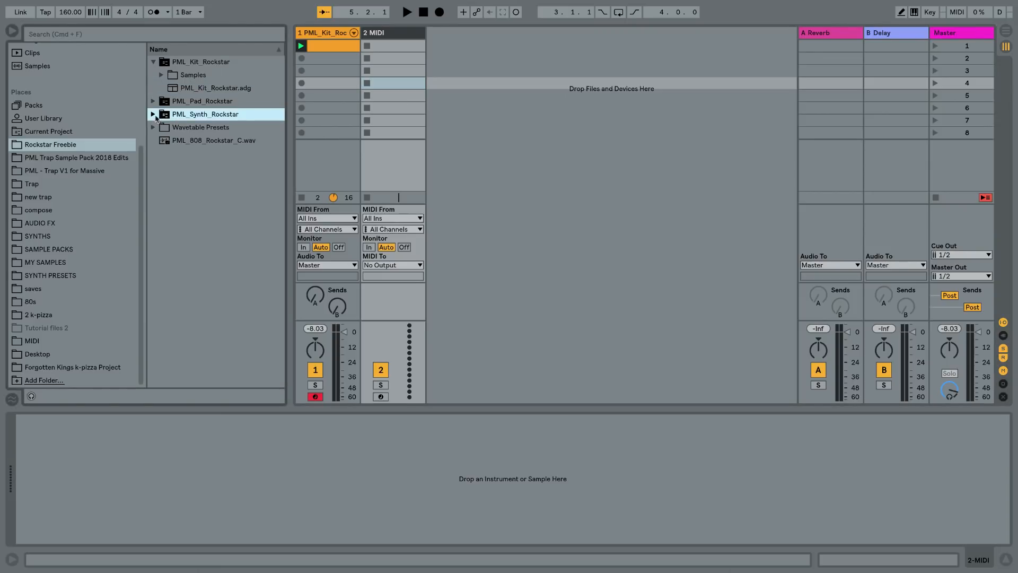
click(154, 114)
drag(191, 117, 374, 34)
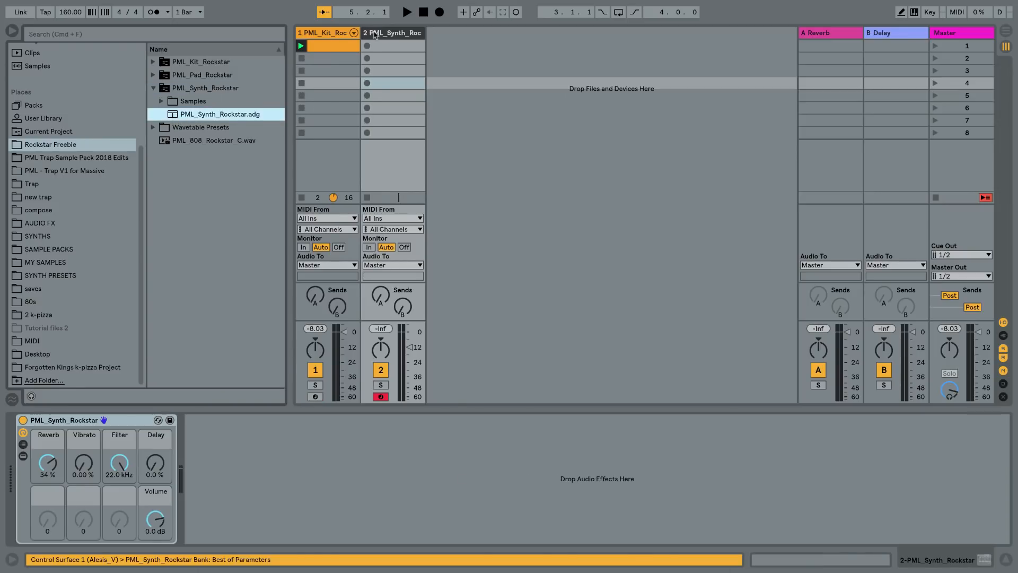
Create an empty clip in the synth track's first slot and set its loop length to 4 bars.
click(393, 51)
double_click(393, 51)
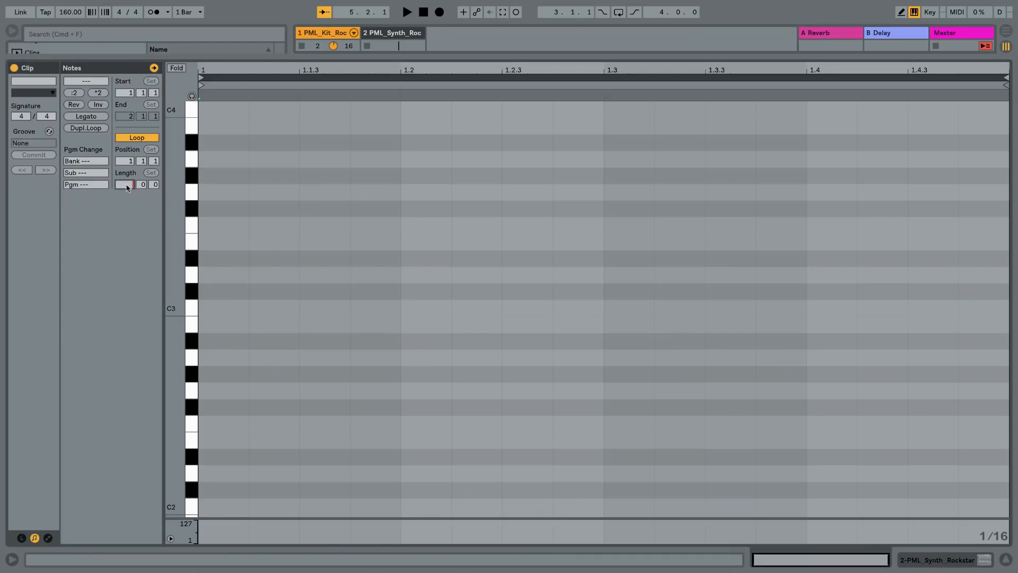
key(Return)
Add a D3 note at 1.1.1, lengthen it to an eighth note and copy it to 1.2.
double_click(208, 277)
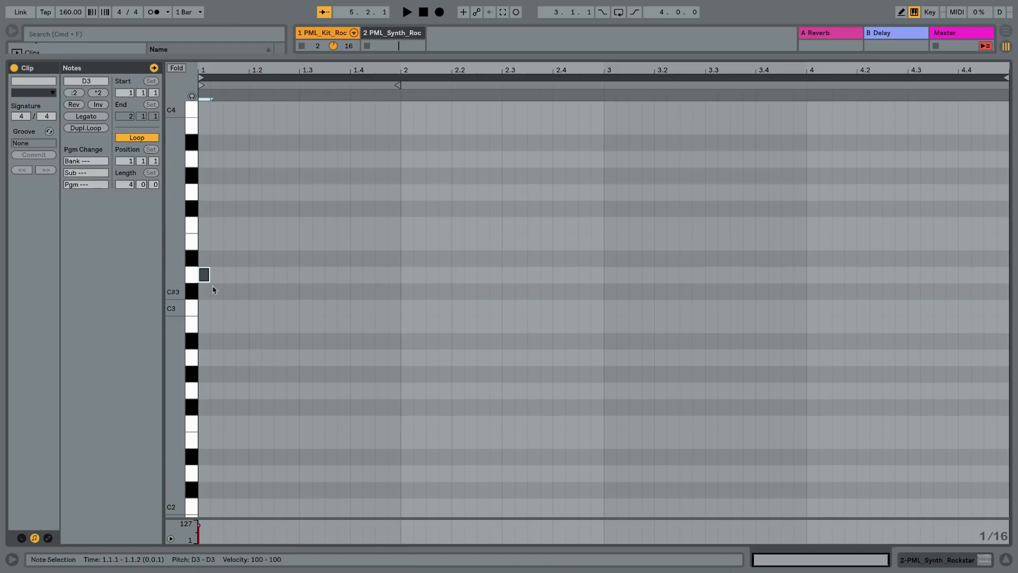
drag(210, 280, 223, 281)
drag(211, 282, 263, 277)
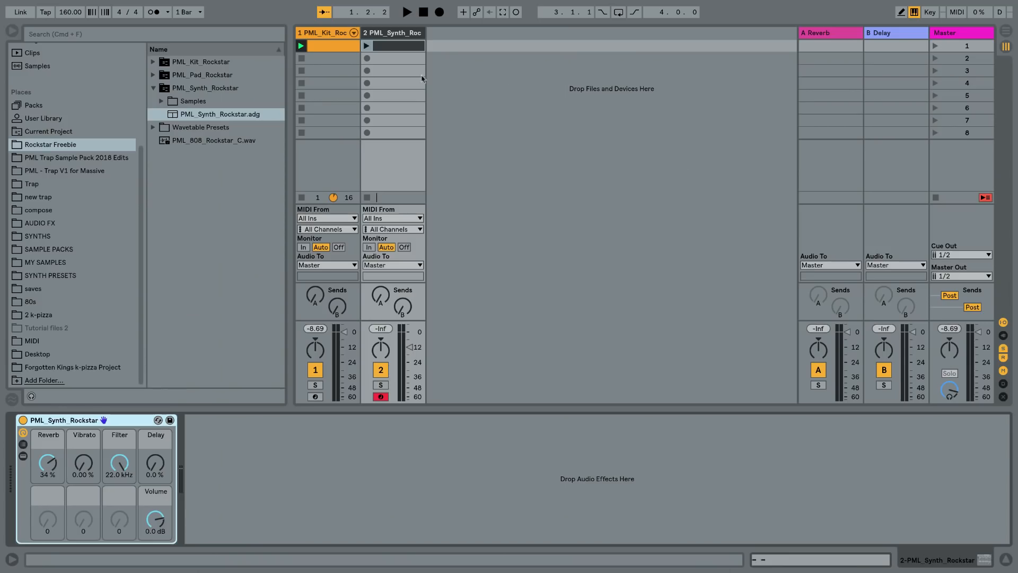
Launch the synth clip and move the second D3 note from 1.2 to 1.3.
click(366, 47)
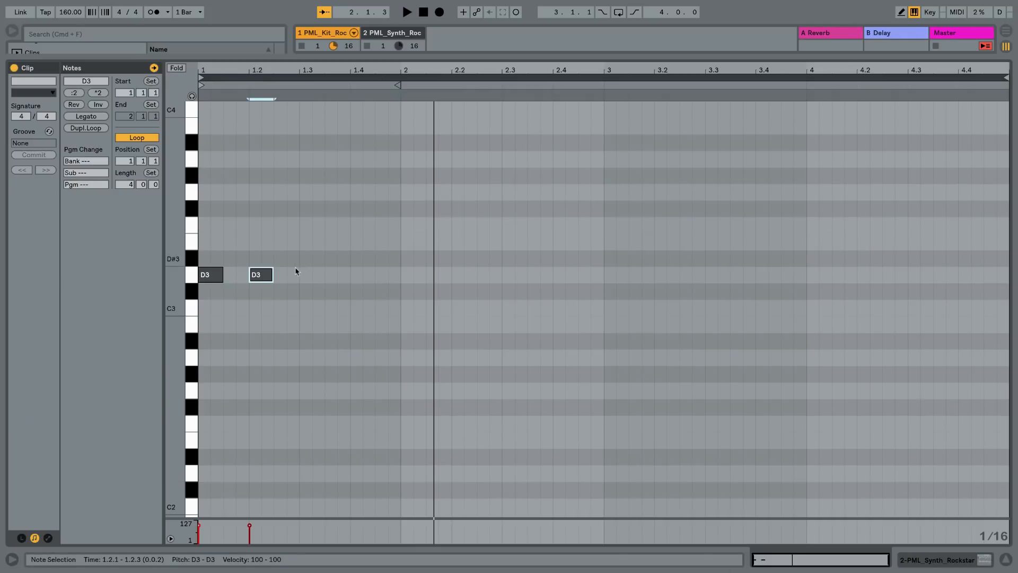
click(262, 276)
drag(262, 276, 312, 280)
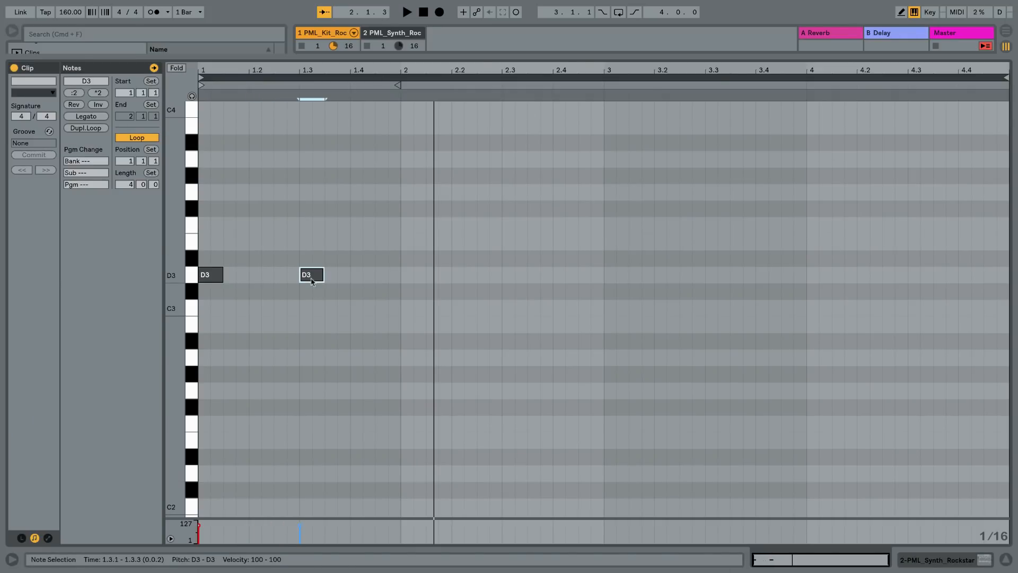
Transpose both synth notes in bar 1 up an octave to D4 and audition them.
drag(400, 316, 220, 250)
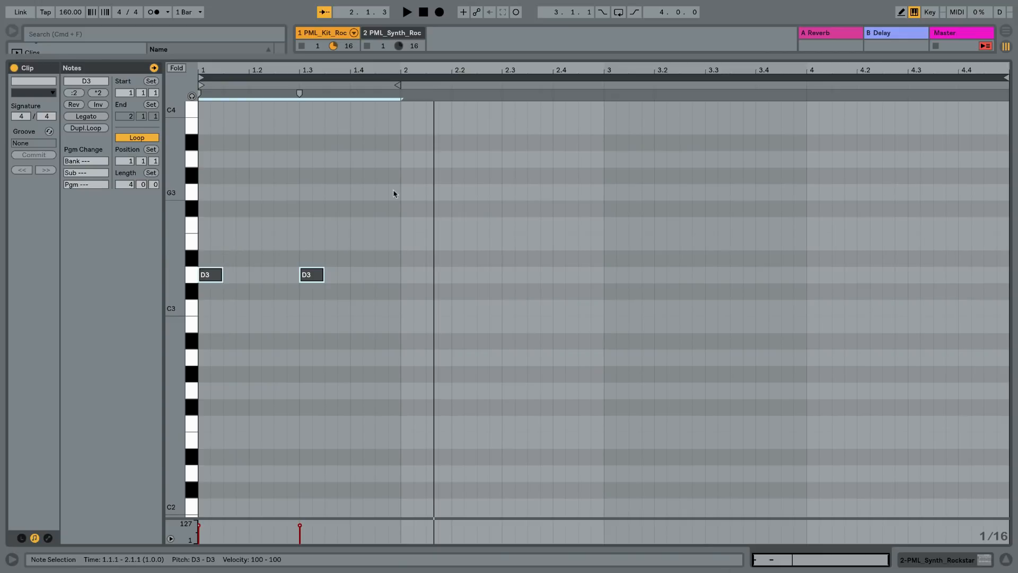
key(shift+Up)
key(space)
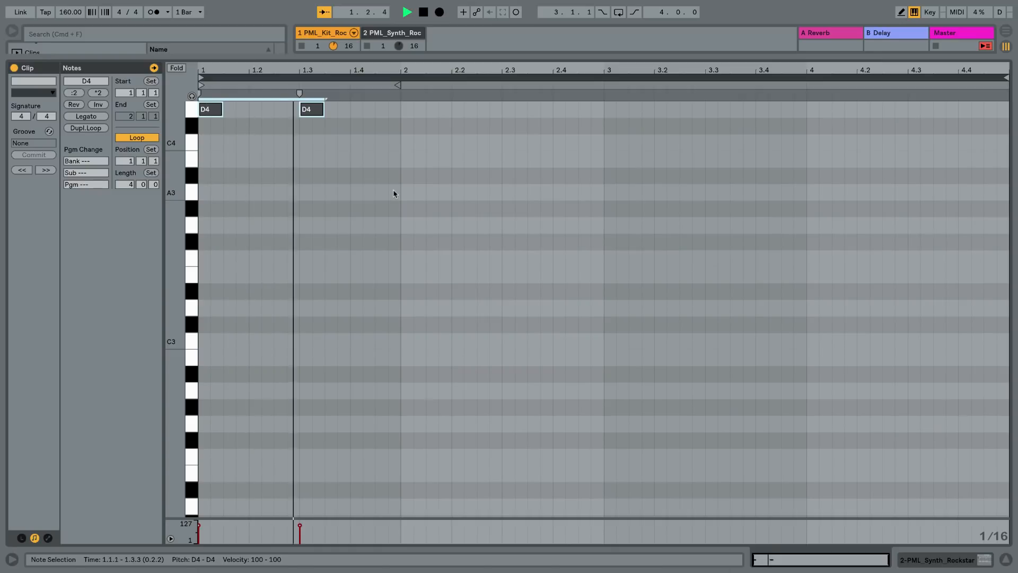
key(space)
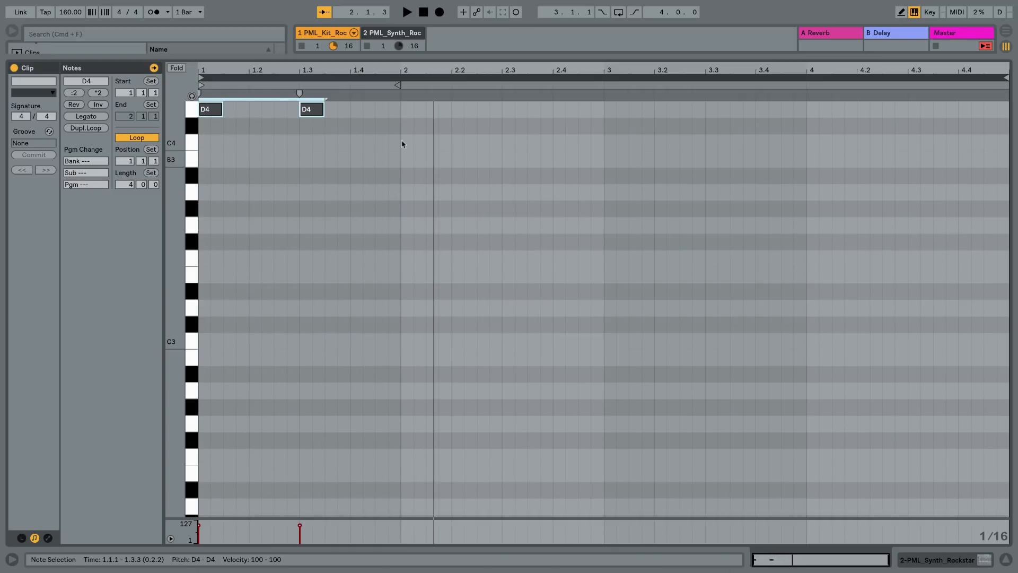
Duplicate the bar 1 synth notes into bar 2, lower the copies to C4 and audition them.
drag(401, 113, 347, 113)
click(196, 110)
key(super+d)
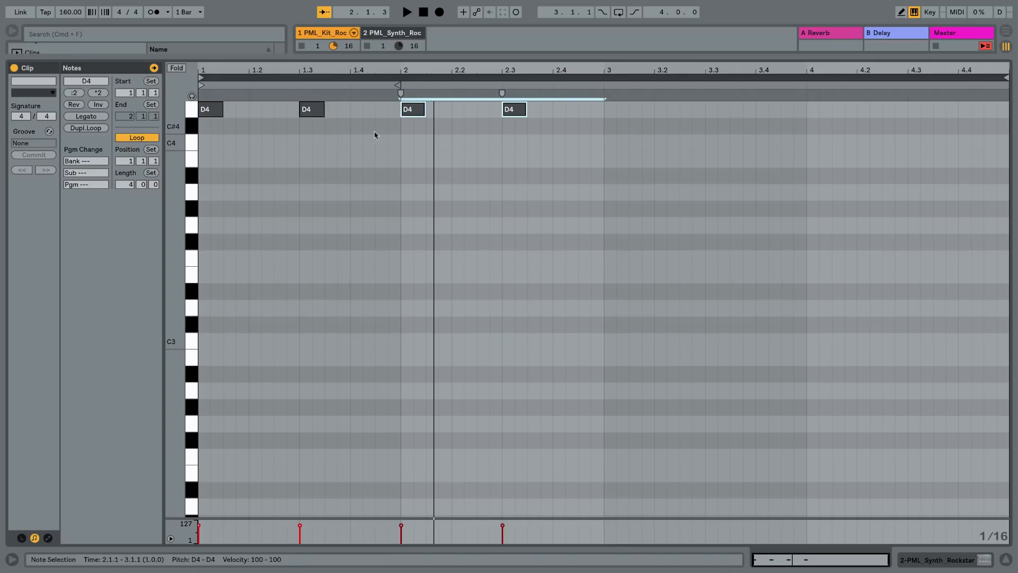
key(Down)
key(Down)
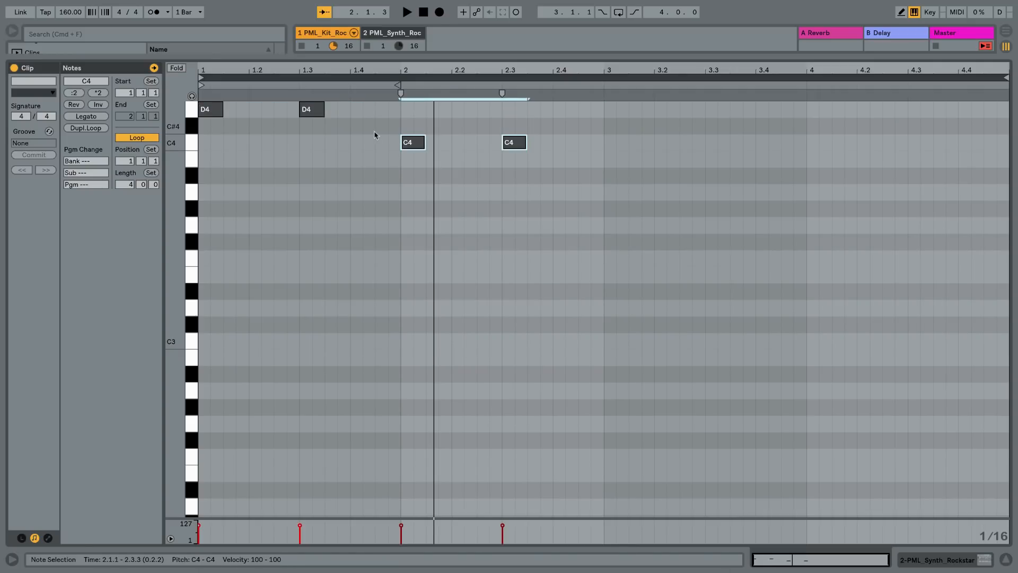
key(space)
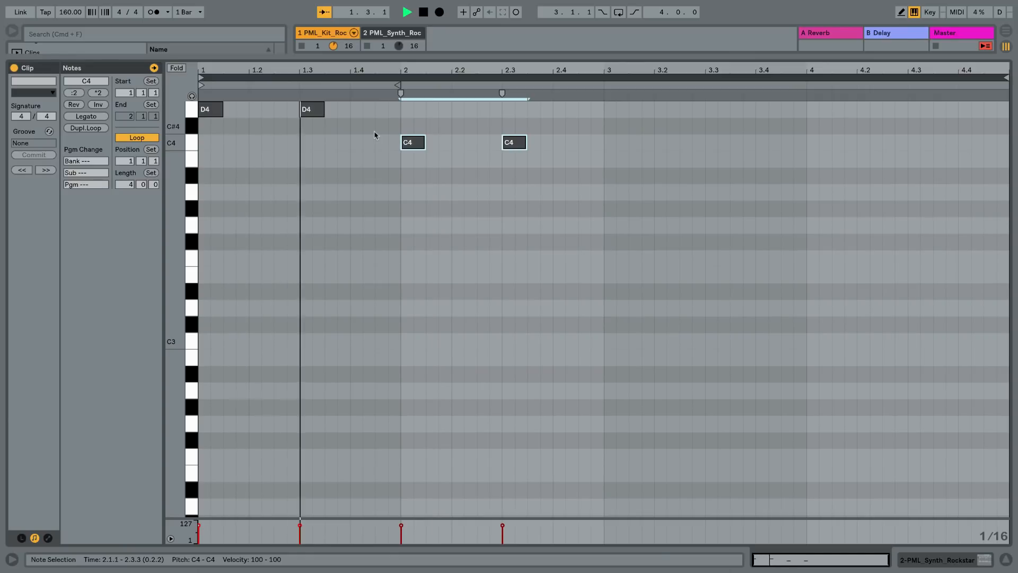
key(space)
Duplicate the two-note synth pattern into bar 3 at A#3 and into bar 4 at A3.
shift+click(611, 145)
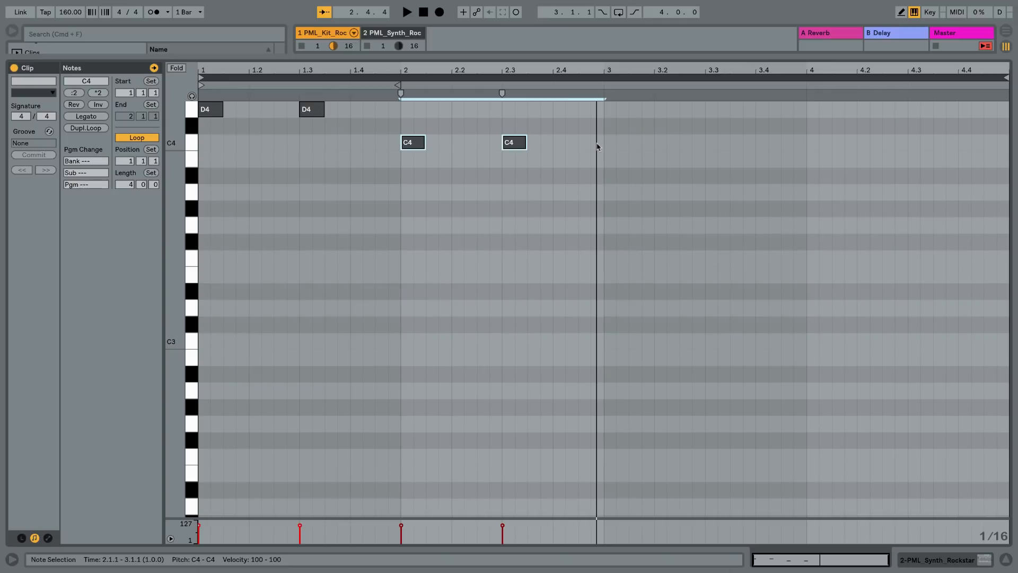
key(super+d)
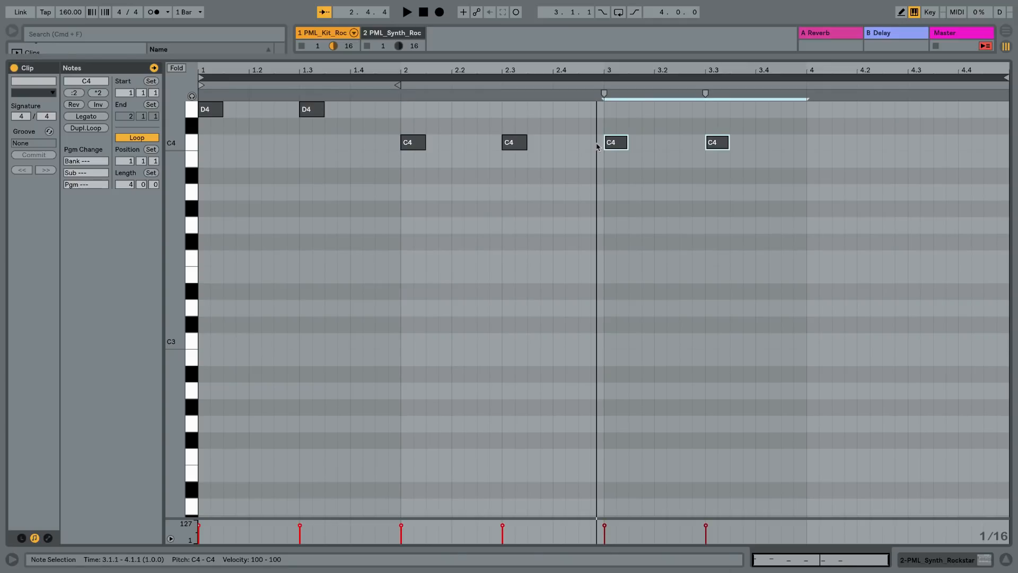
key(Down)
key(Down)
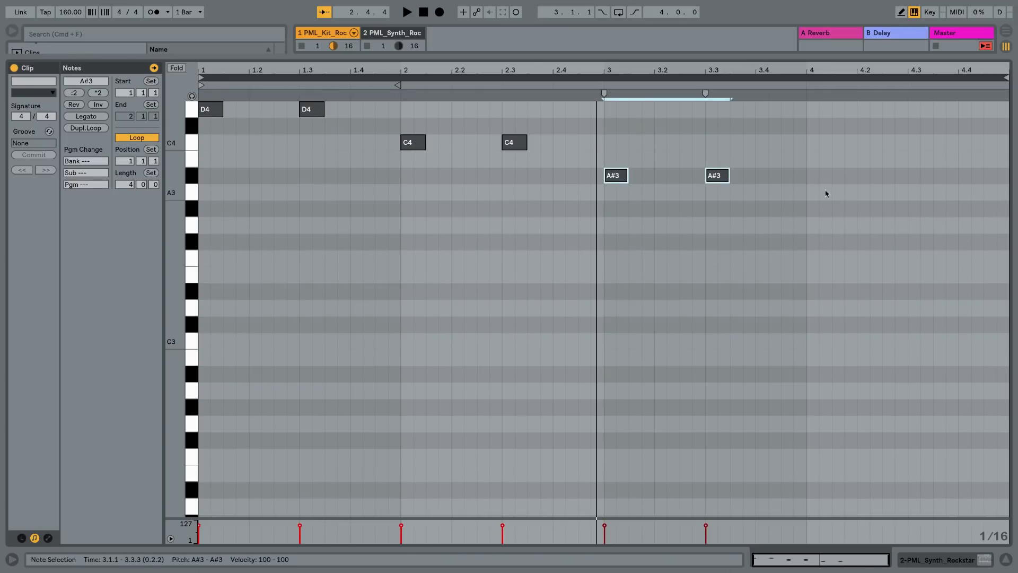
key(super+d)
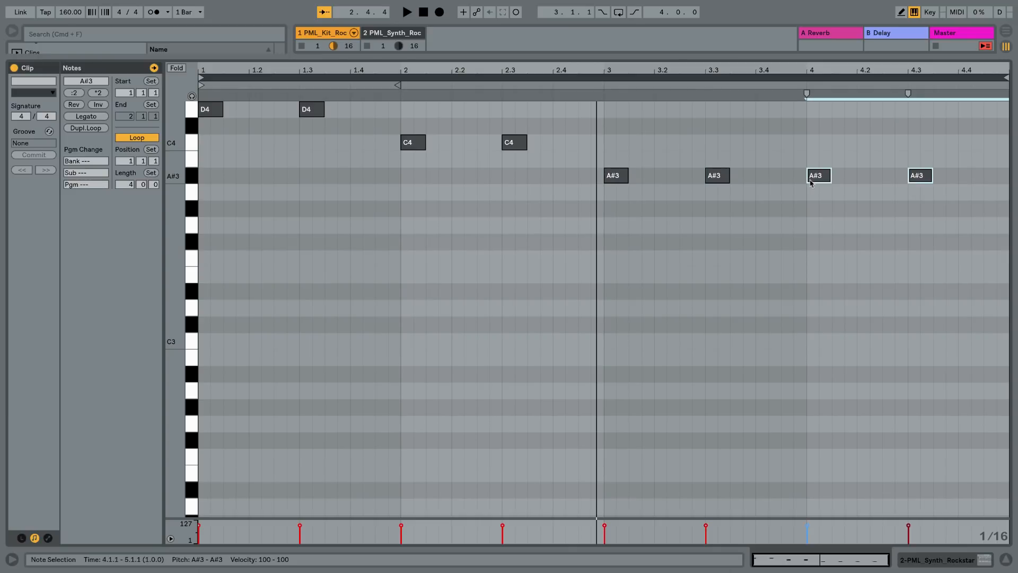
key(Down)
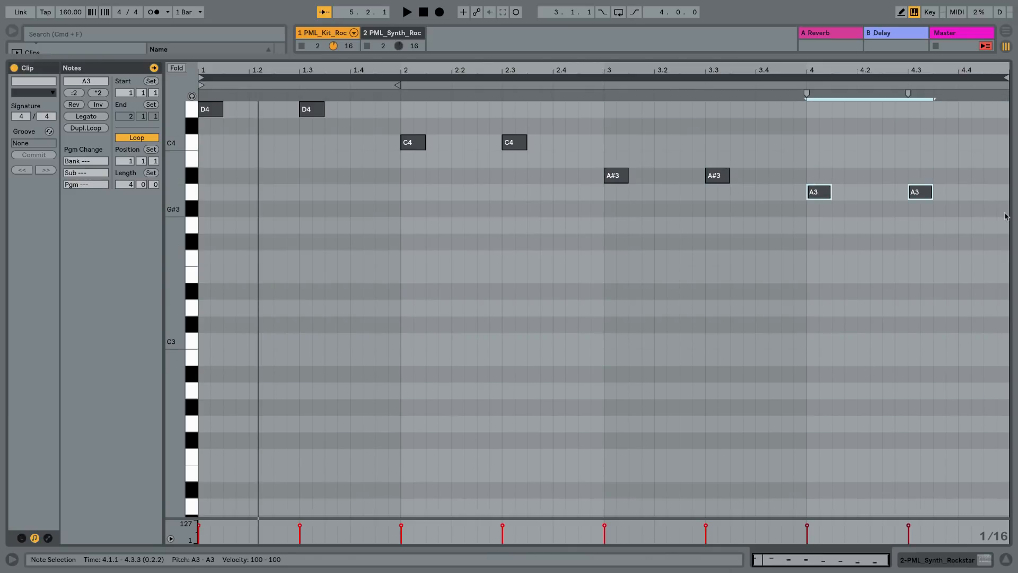
Lower the velocity of the beat 3 synth notes in all four bars to 31 and play the clip.
click(921, 192)
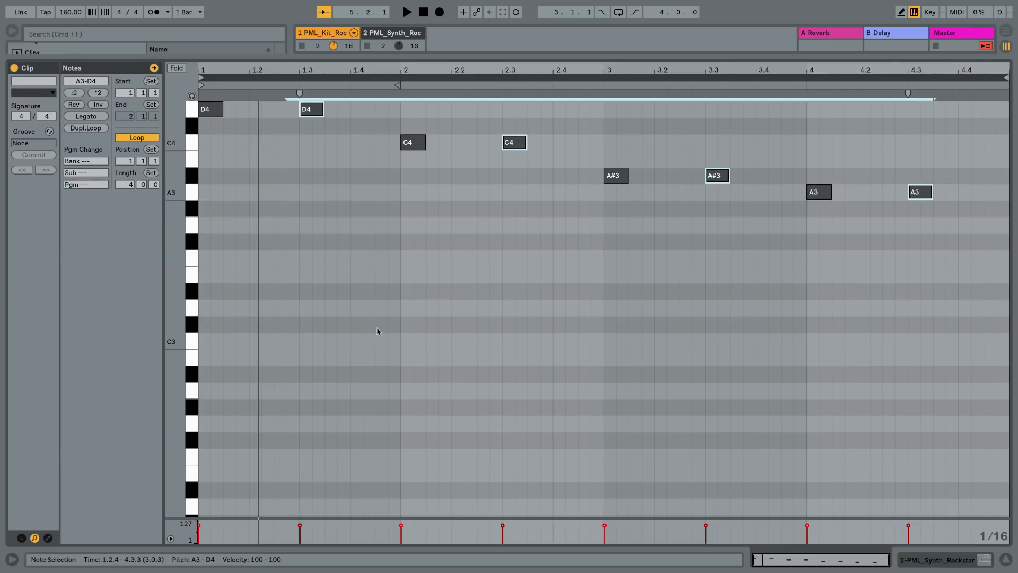
click(312, 109)
shift+click(514, 142)
shift+click(717, 175)
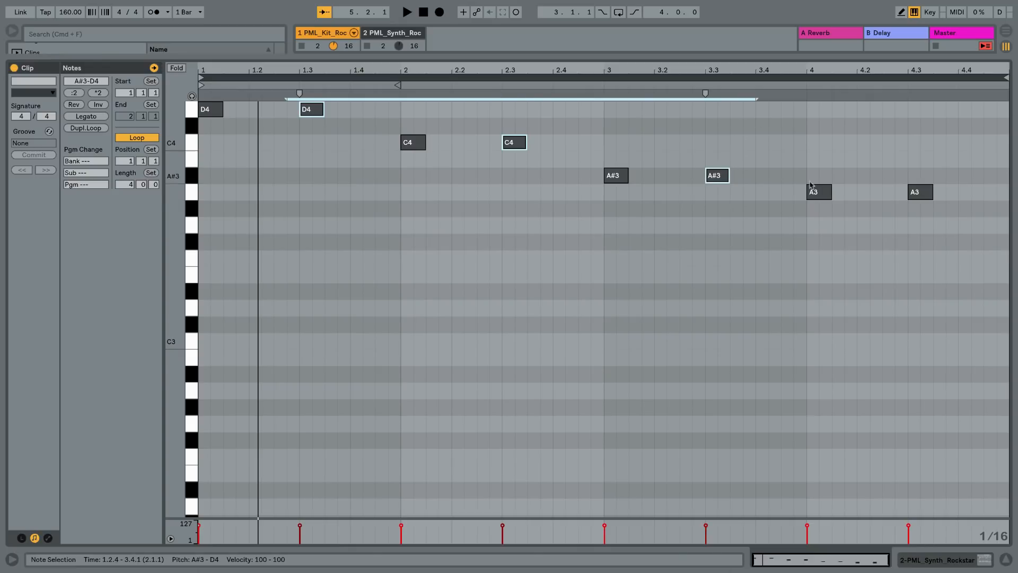
shift+click(920, 192)
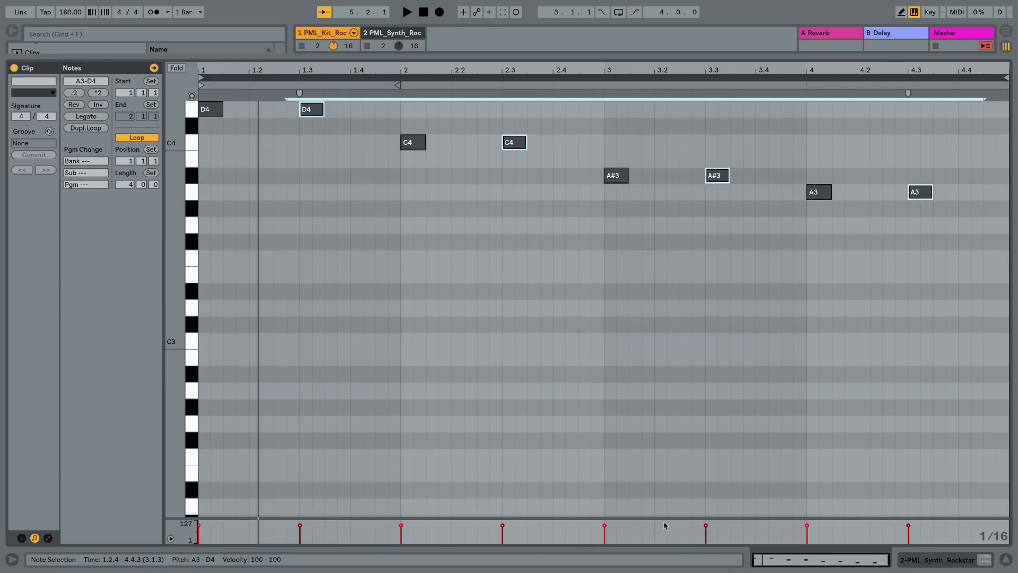
drag(664, 517, 670, 348)
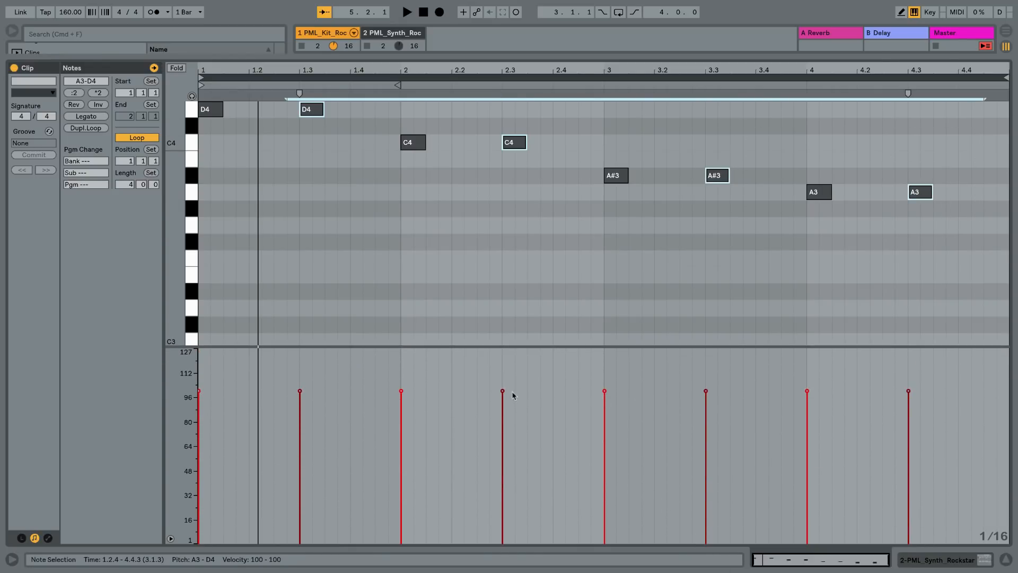
drag(502, 391, 502, 495)
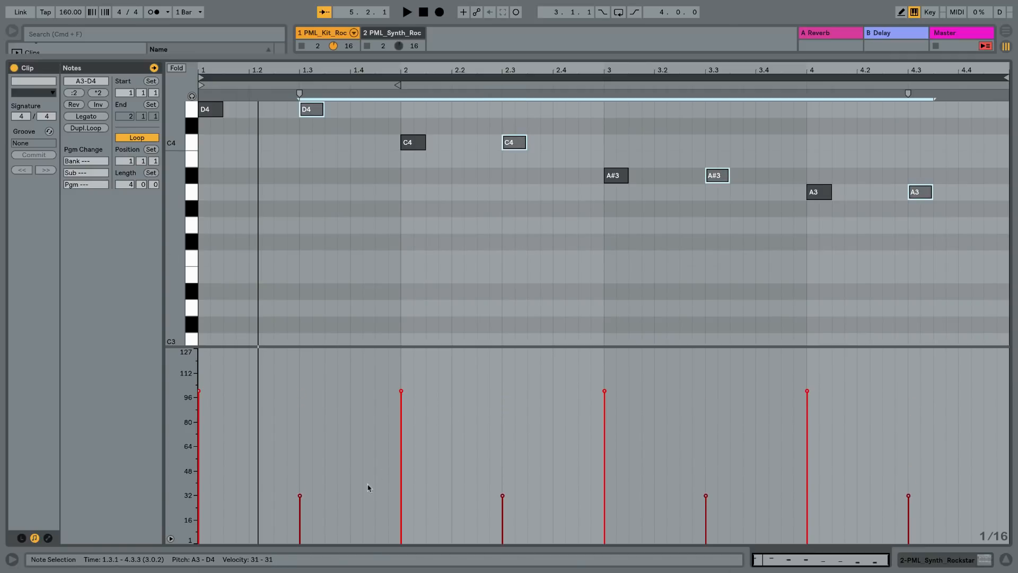
key(space)
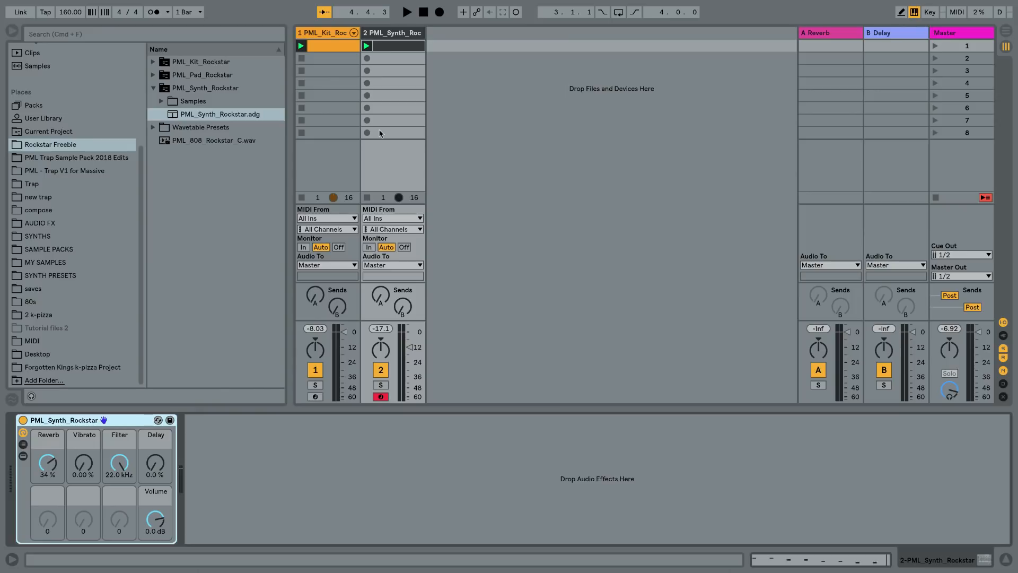
Insert another MIDI track and load PML_808_Rockstar_C.wav onto it as its instrument.
right_click(451, 86)
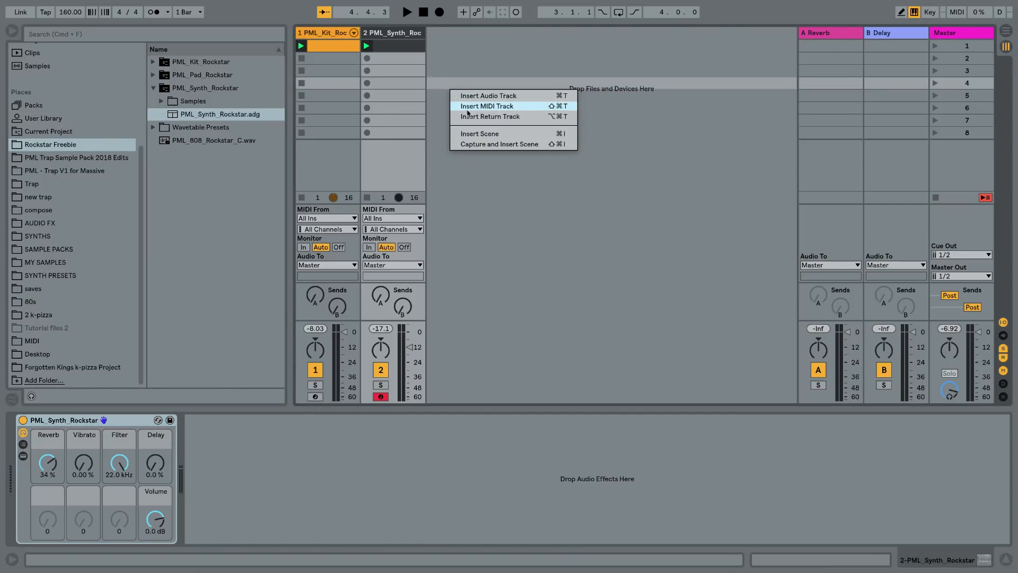
click(468, 106)
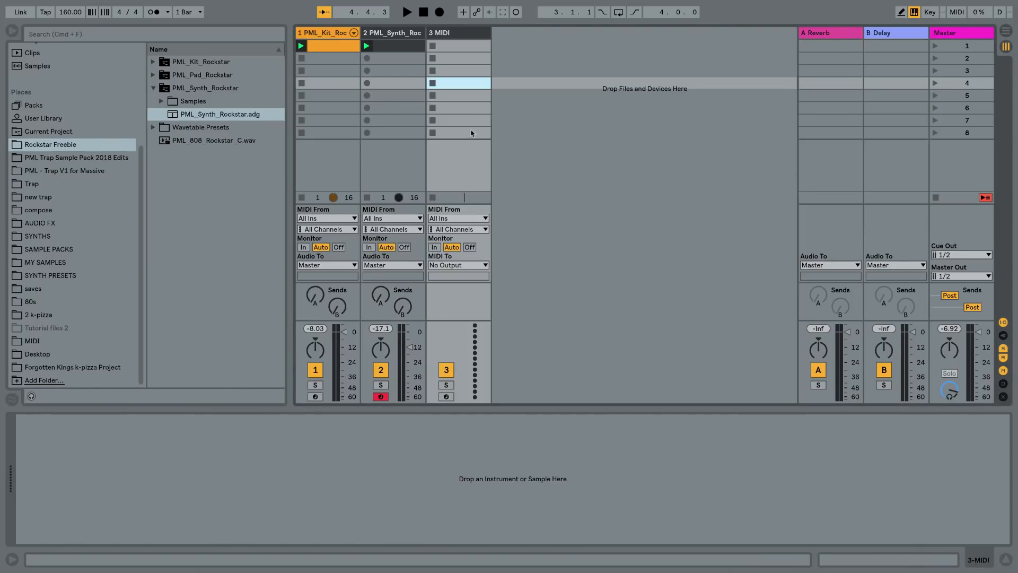
click(201, 141)
drag(178, 144, 474, 497)
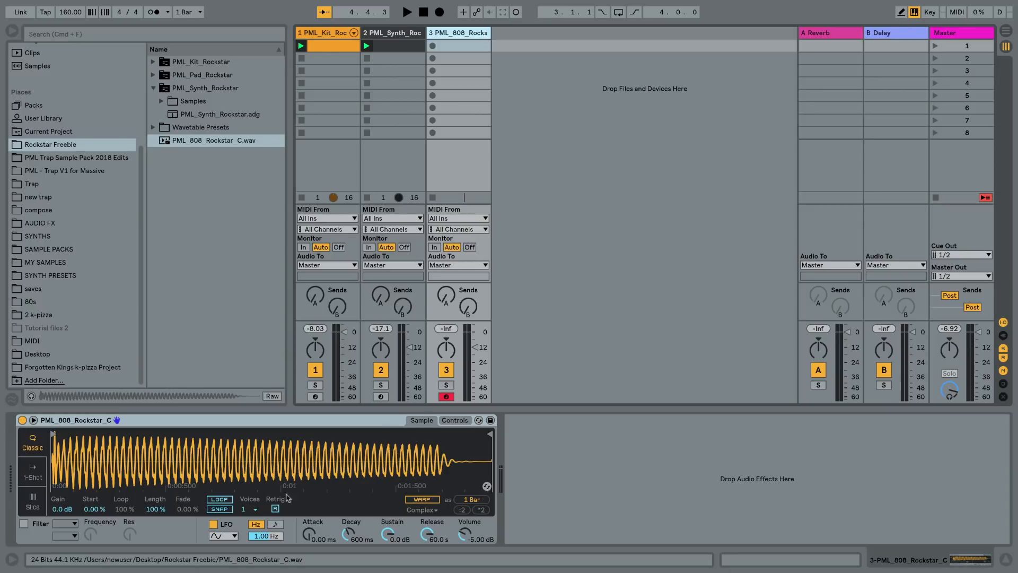
Check the Voices, Warp and Release settings of the 808 sample instrument.
click(255, 510)
click(255, 511)
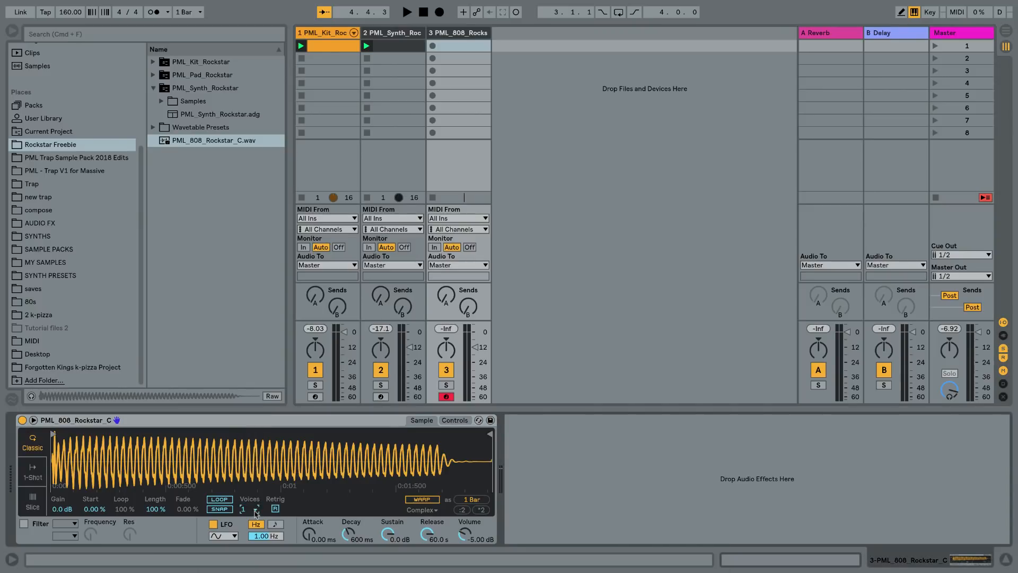
click(422, 499)
click(423, 500)
mouse_move(429, 532)
mouse_down()
mouse_move(430, 554)
mouse_move(429, 541)
mouse_up()
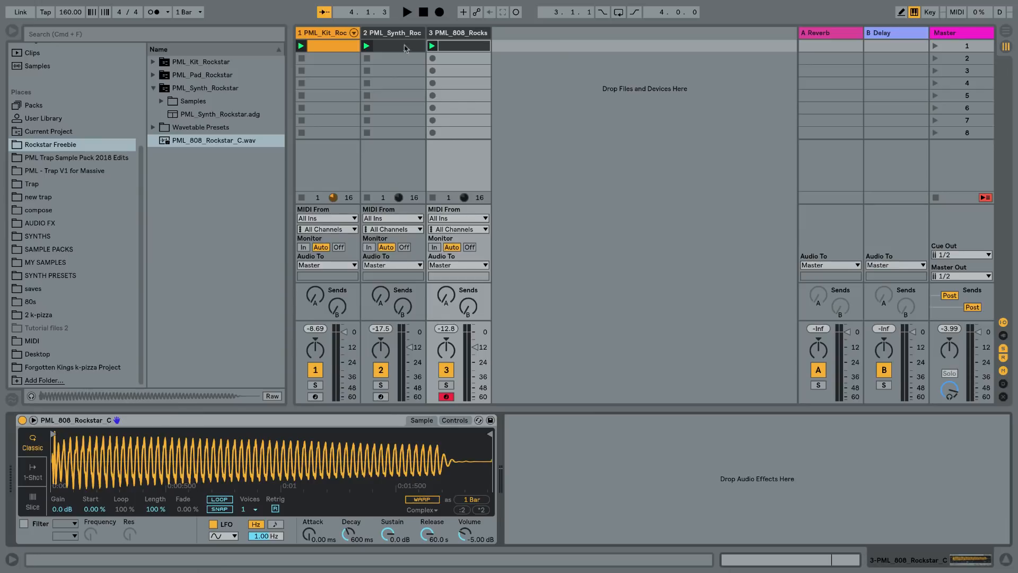
Copy all four kick notes from the drum kit clip and return to the session overview.
double_click(339, 47)
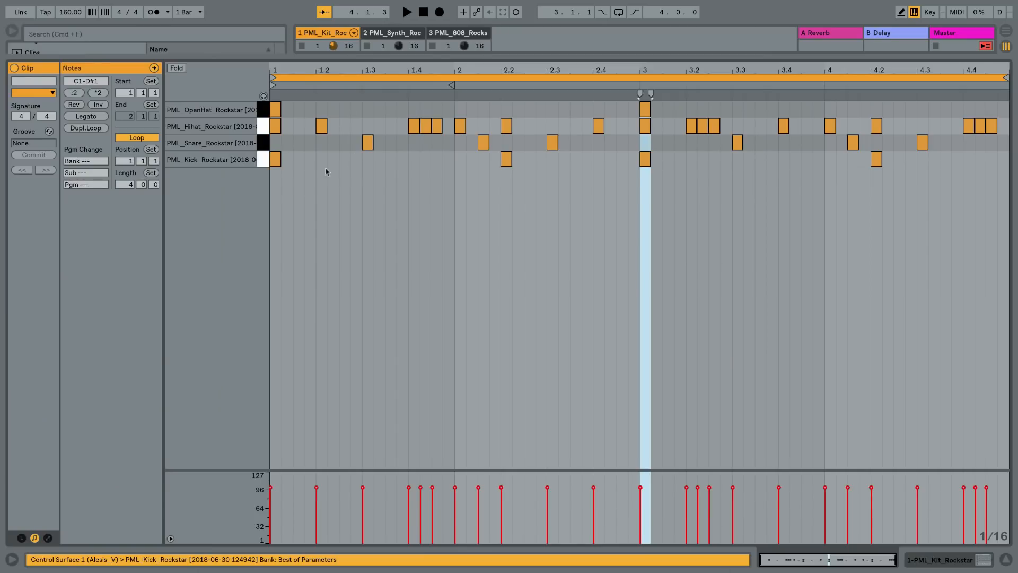
drag(276, 179, 984, 166)
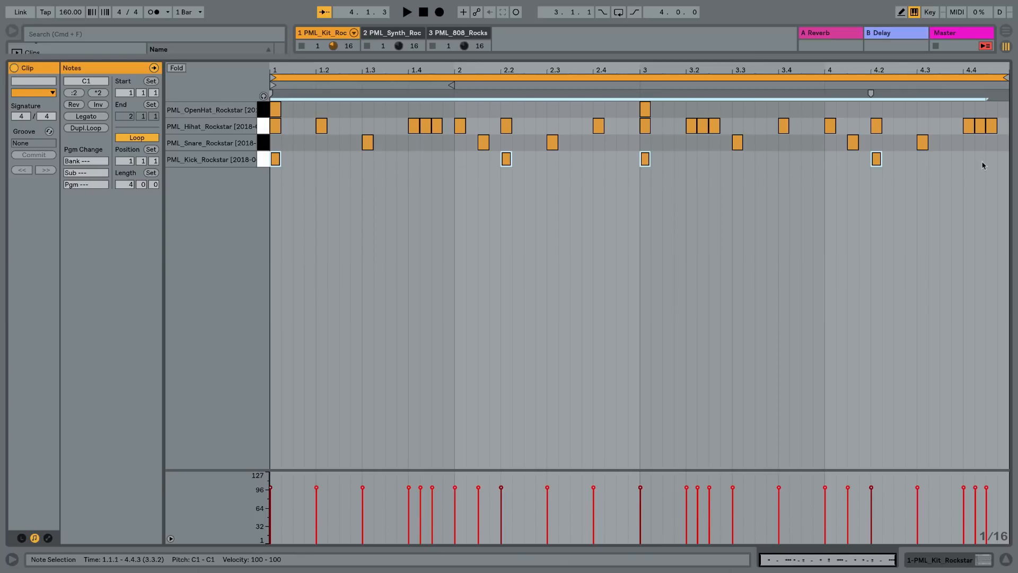
key(shift+Tab)
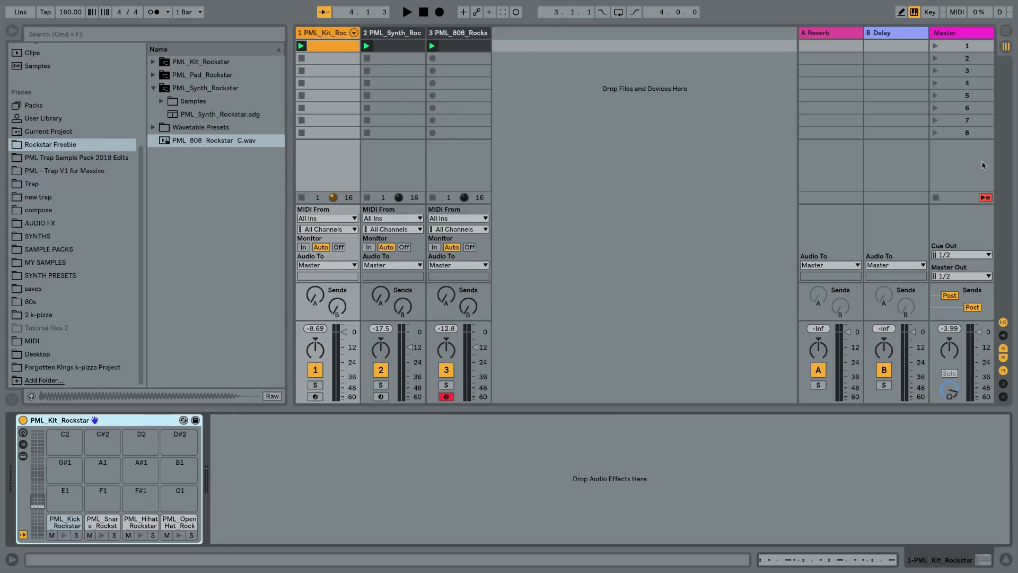
Create an empty MIDI clip on the 808 track and set its length to 4 bars.
click(466, 48)
double_click(466, 48)
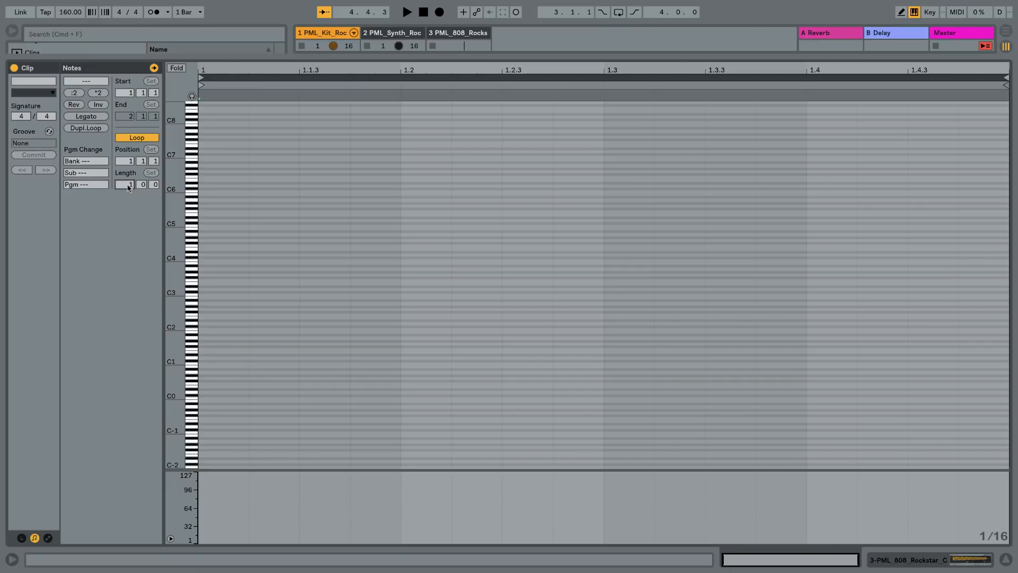
click(128, 187)
text(4)
key(Return)
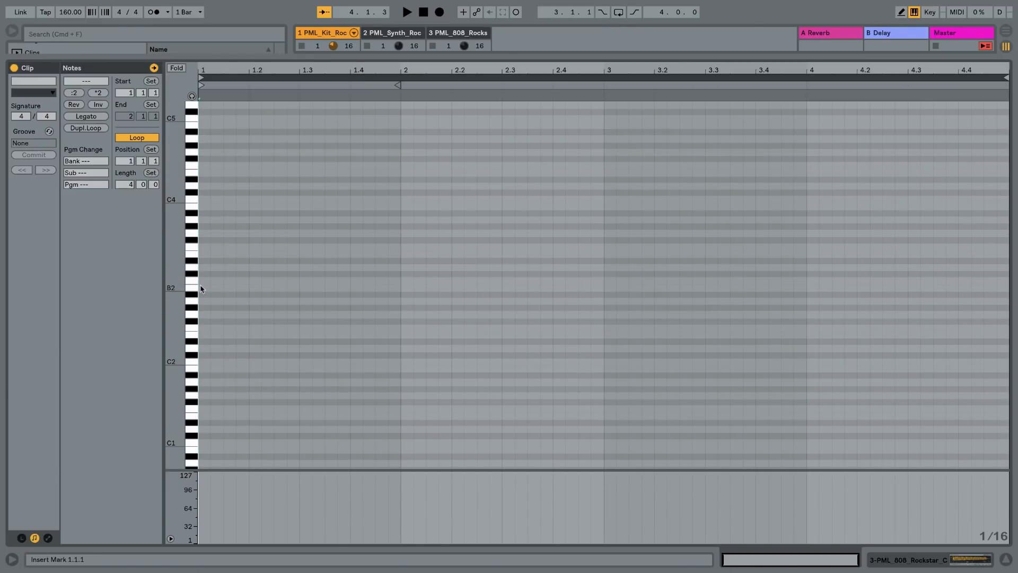
Paste the kick notes into the 808 clip, transpose them to G3 and play the result.
key(super+v)
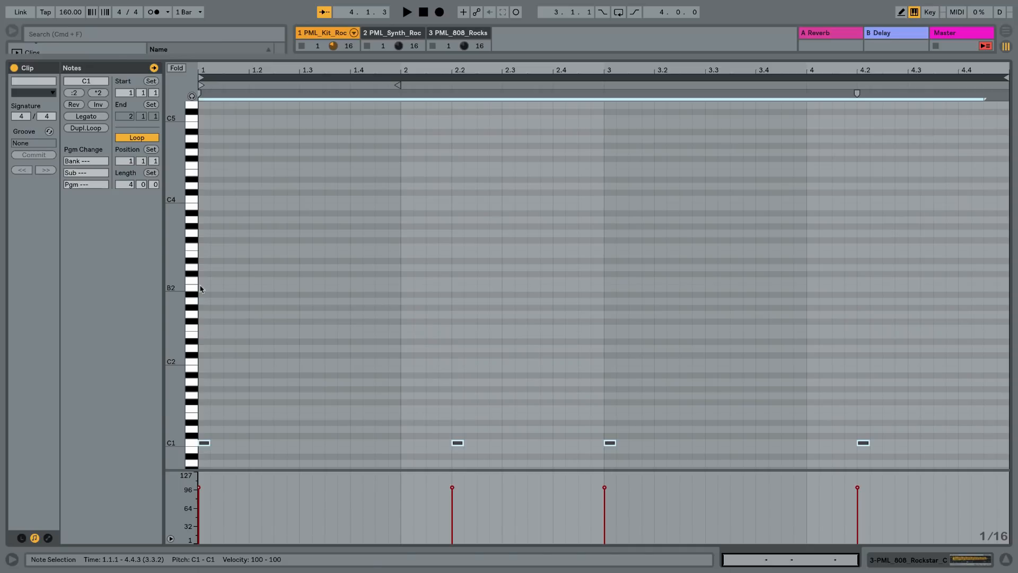
mouse_move(203, 443)
mouse_down()
mouse_move(225, 336)
mouse_move(211, 309)
mouse_move(206, 318)
mouse_move(207, 252)
mouse_move(216, 252)
mouse_move(205, 239)
mouse_up()
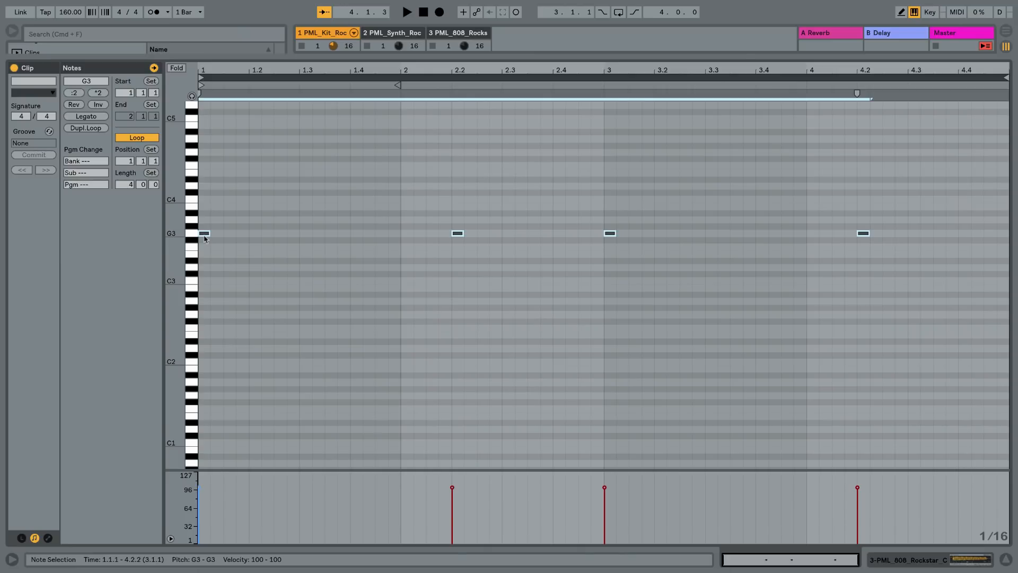
key(space)
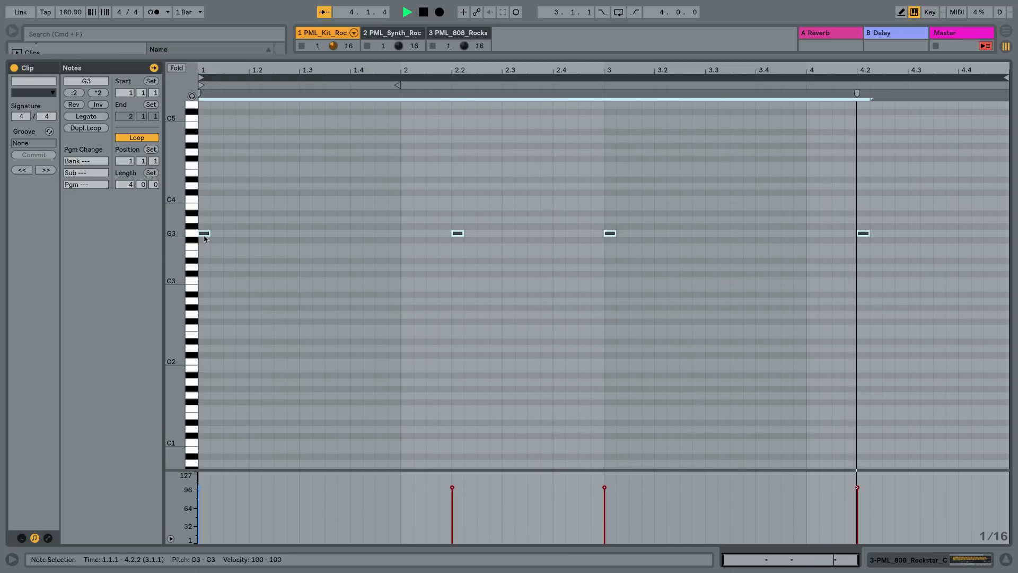
key(space)
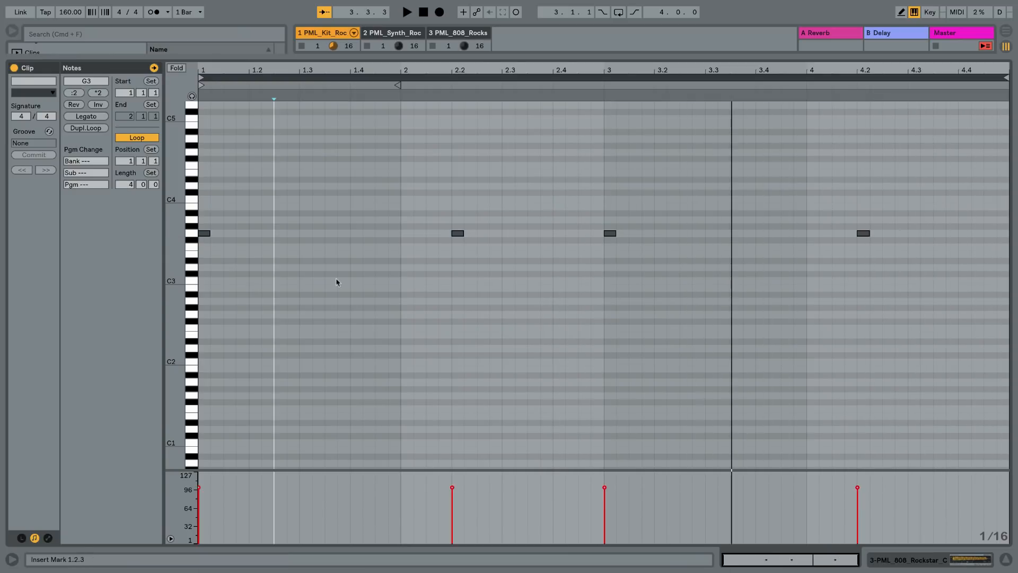
Add a sixteenth-length G3 note at 1.4 in the 808 clip and play it back.
double_click(353, 233)
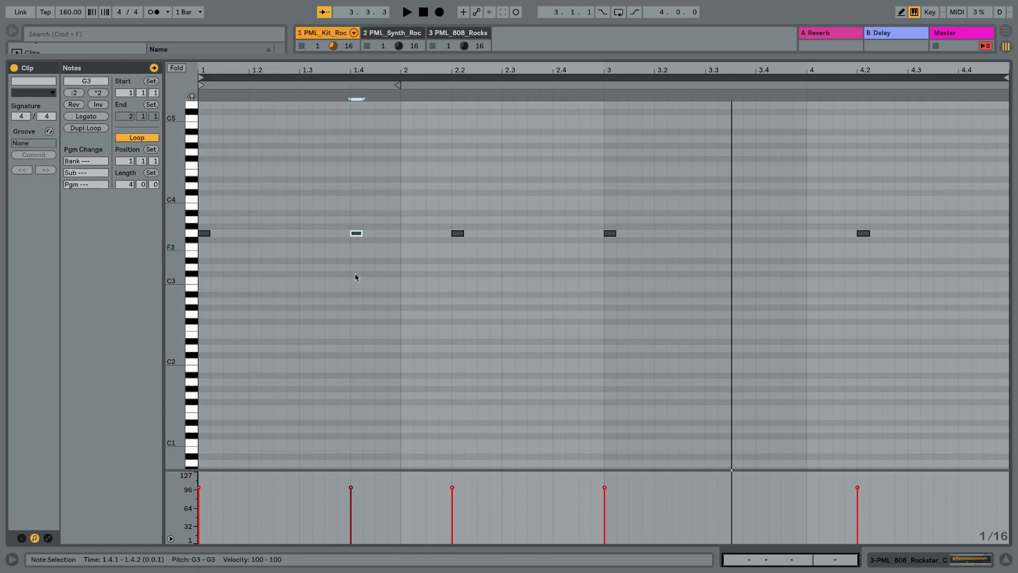
key(space)
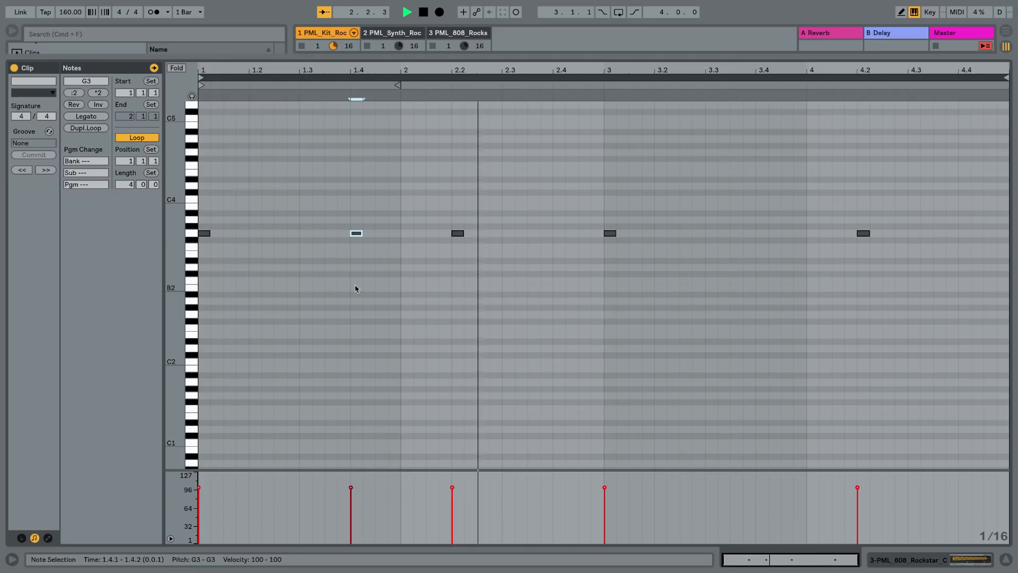
key(space)
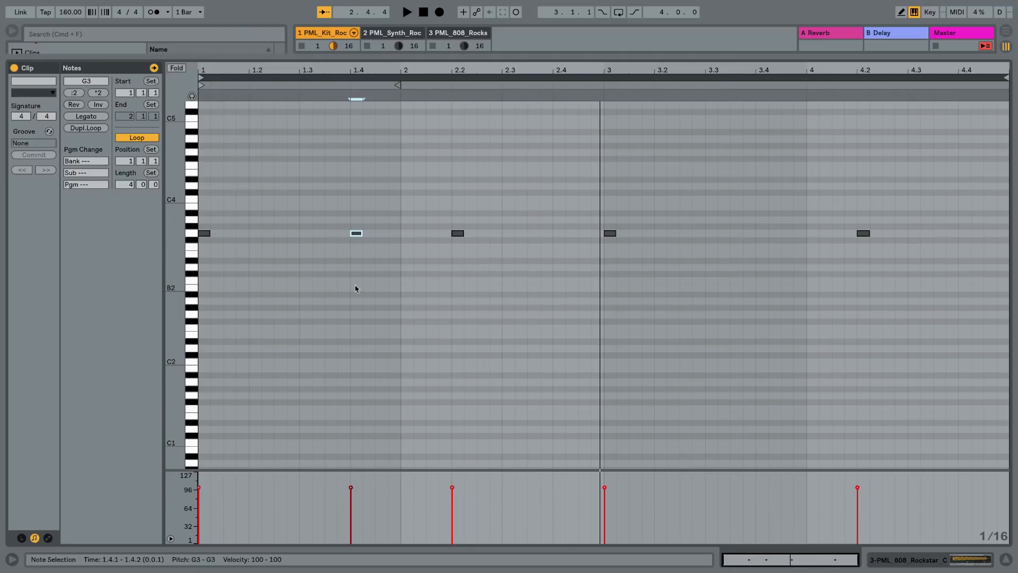
Add an 808 note at 2.4.3, lower it to D3 and listen to the pattern.
double_click(583, 237)
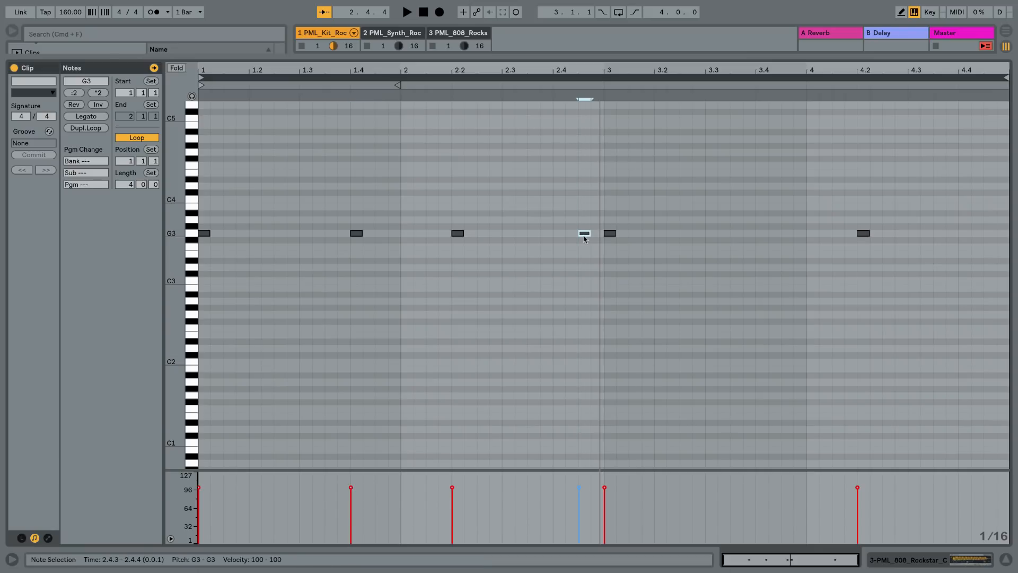
key(Down)
key(Down)
key(Down)
key(Down)
key(Down)
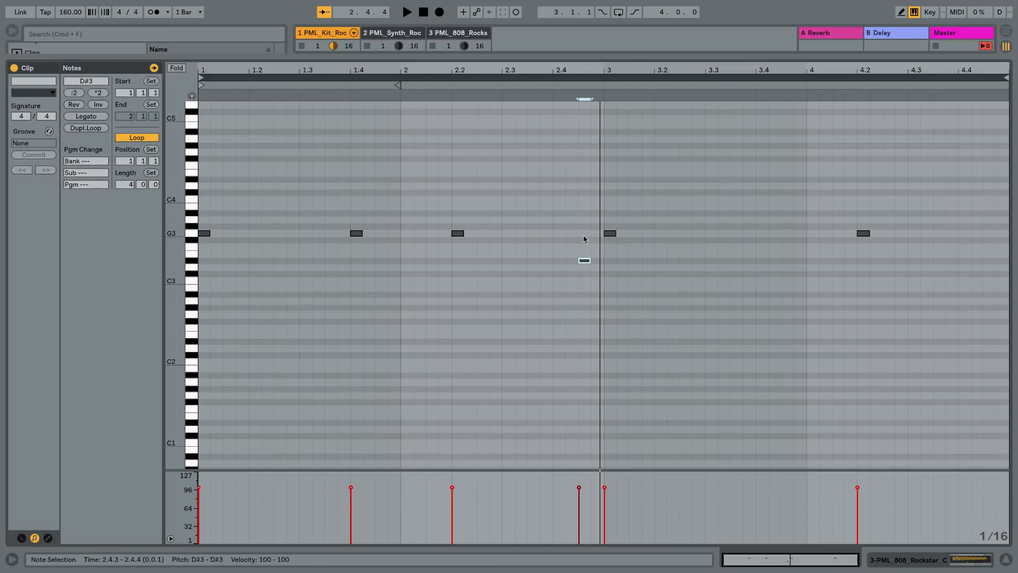
key(space)
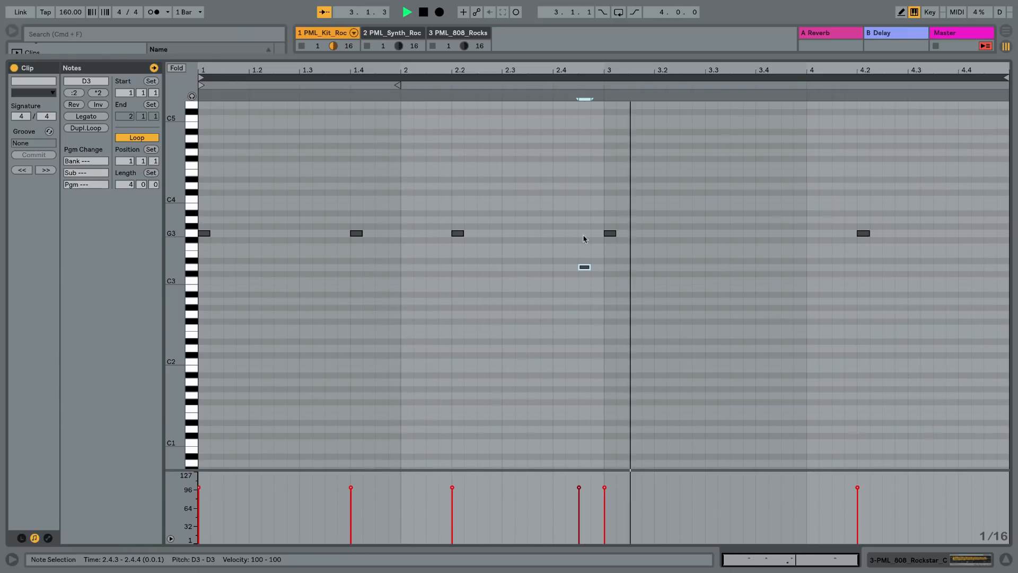
key(space)
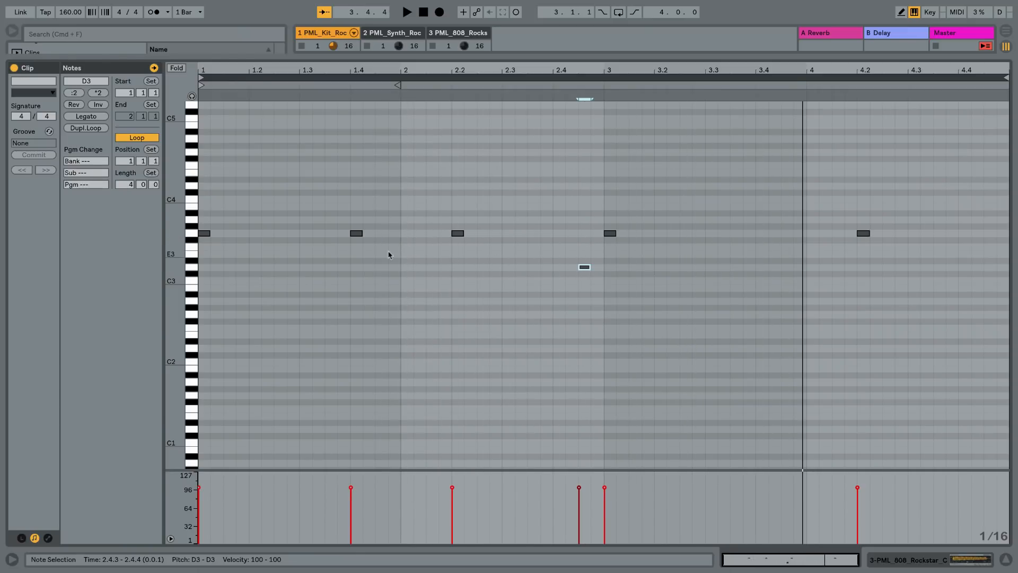
Add a G3 note at 3.4 in the 808 clip and audition the bass line.
double_click(762, 233)
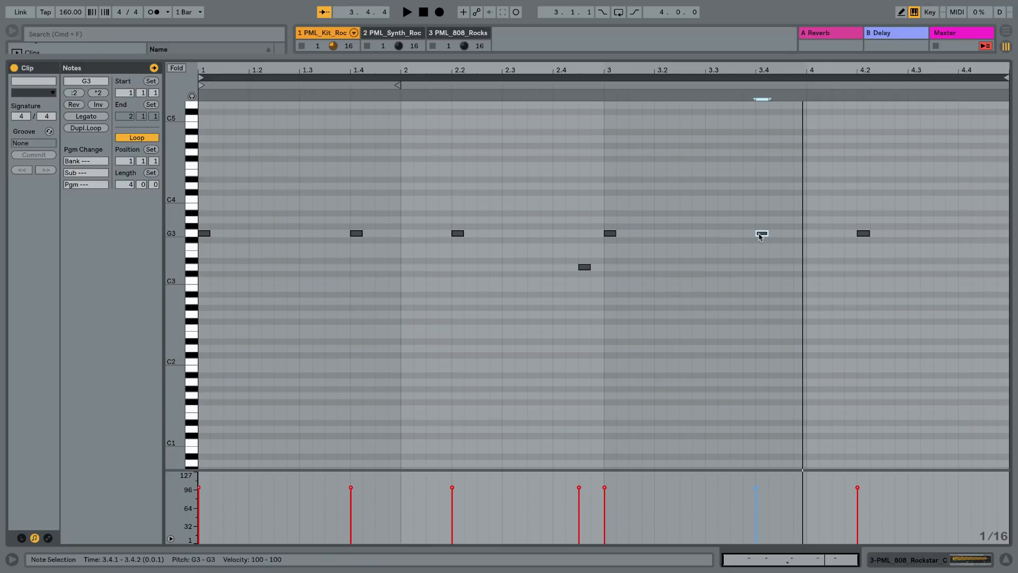
key(space)
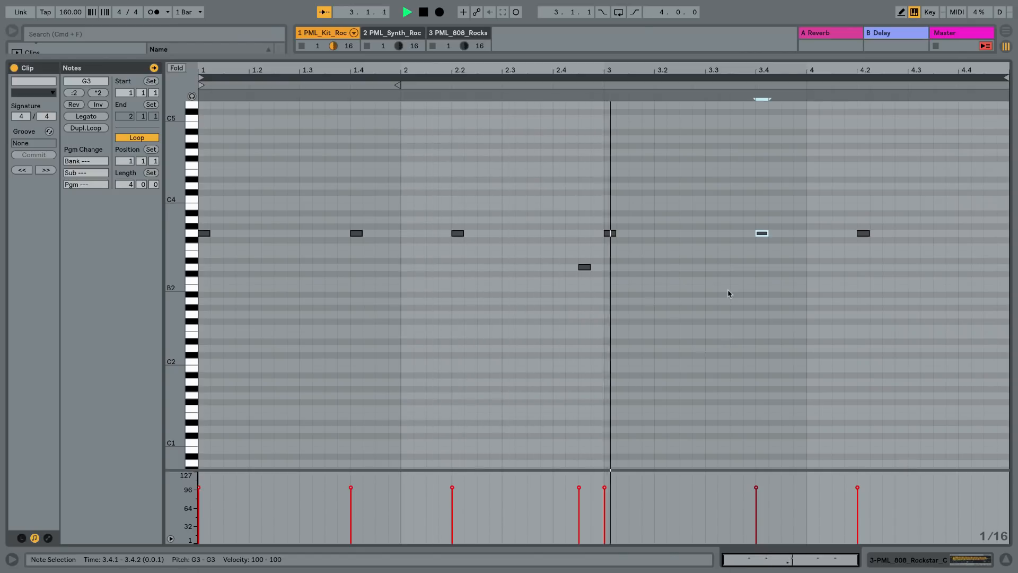
key(space)
Raise the 808 note at 4.2 to A#3.
click(863, 233)
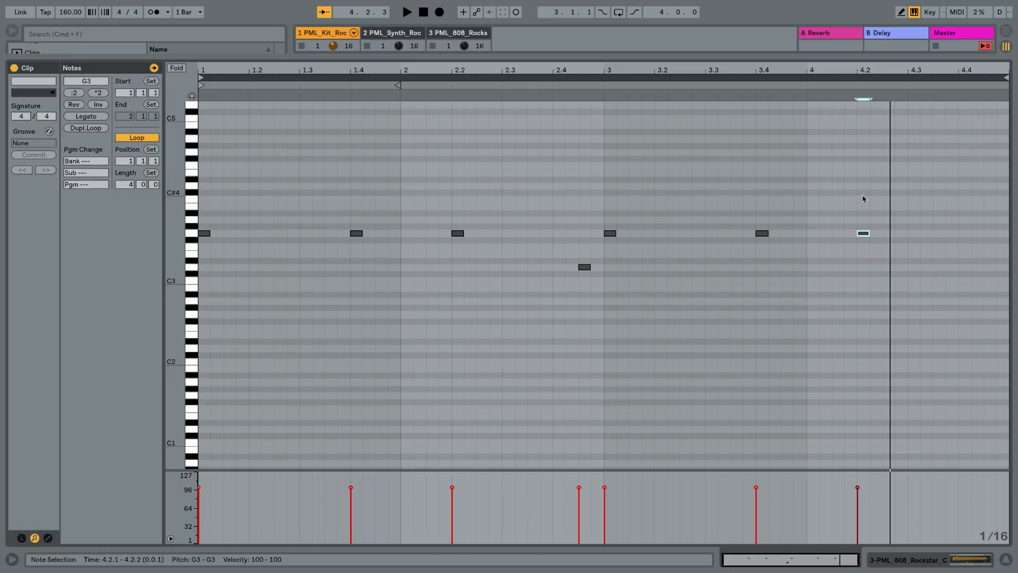
key(Up)
key(Up)
key(Up)
Add three consecutive sixteenth G3 notes from 4.4.1 to 4.4.3 and play the 808 clip.
click(970, 228)
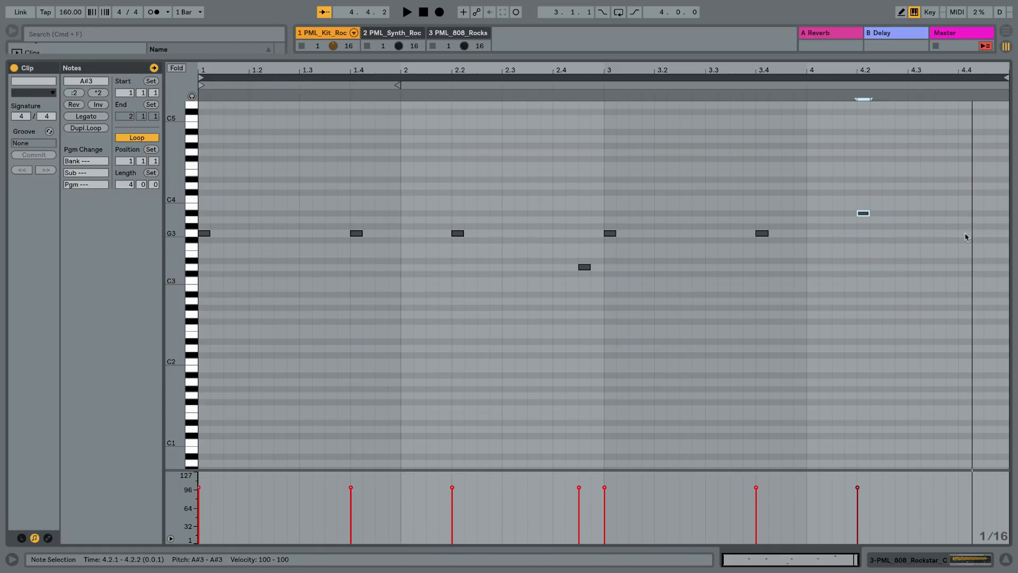
double_click(965, 234)
double_click(978, 234)
double_click(990, 233)
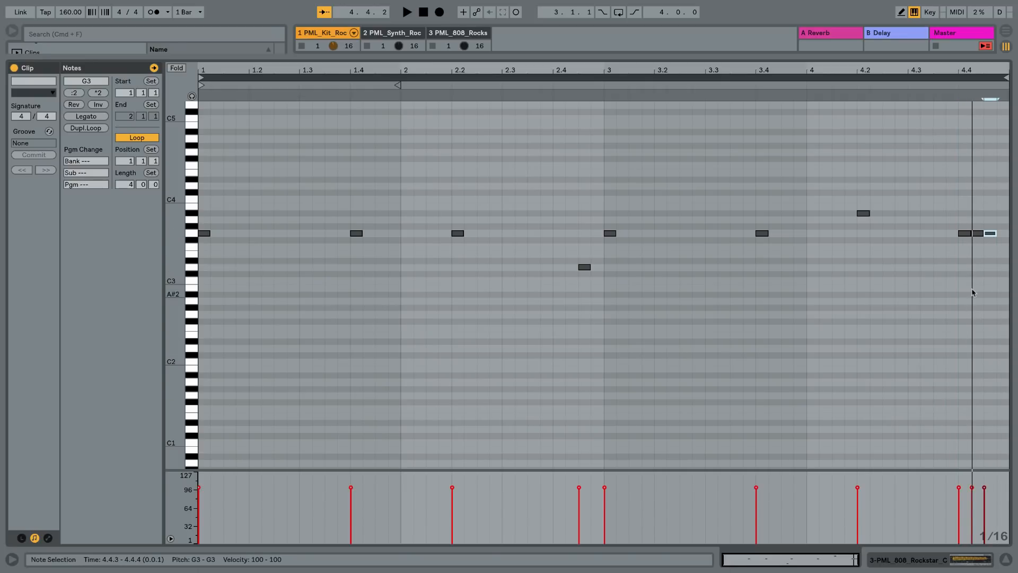
drag(962, 208, 991, 281)
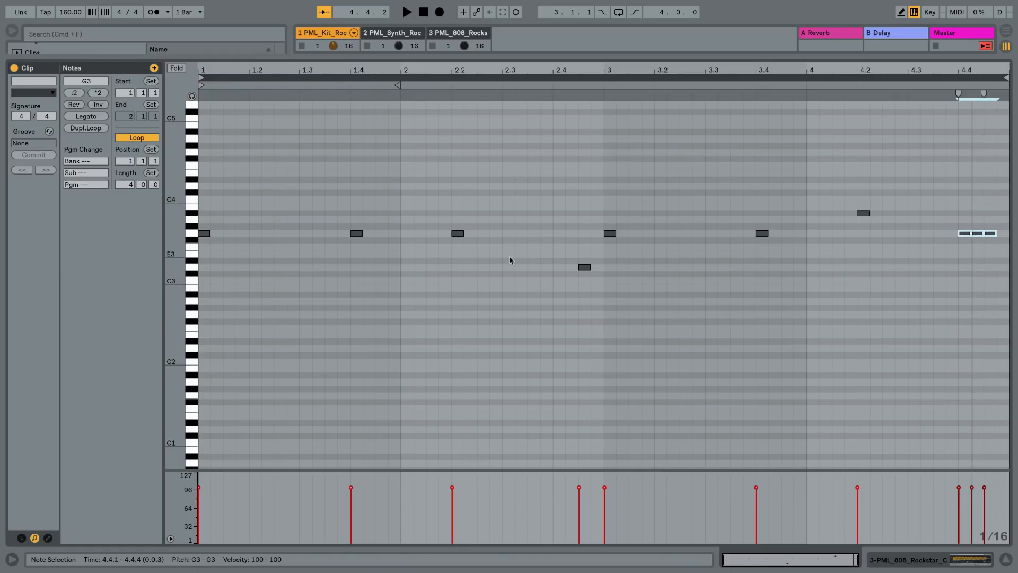
key(space)
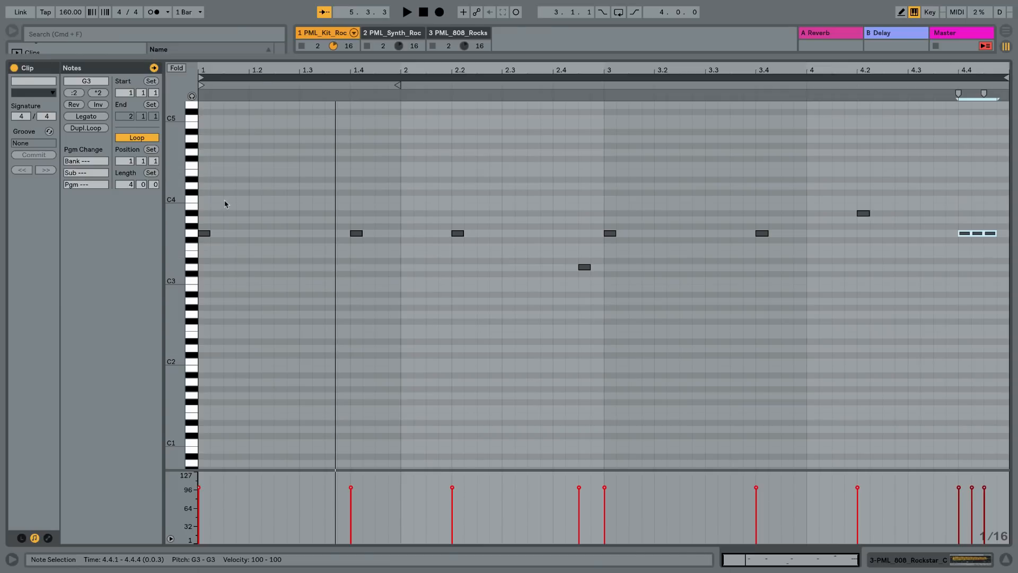
Extend the 808 clip to 8 bars and duplicate the four-bar bass pattern into bars 5 to 8.
click(132, 185)
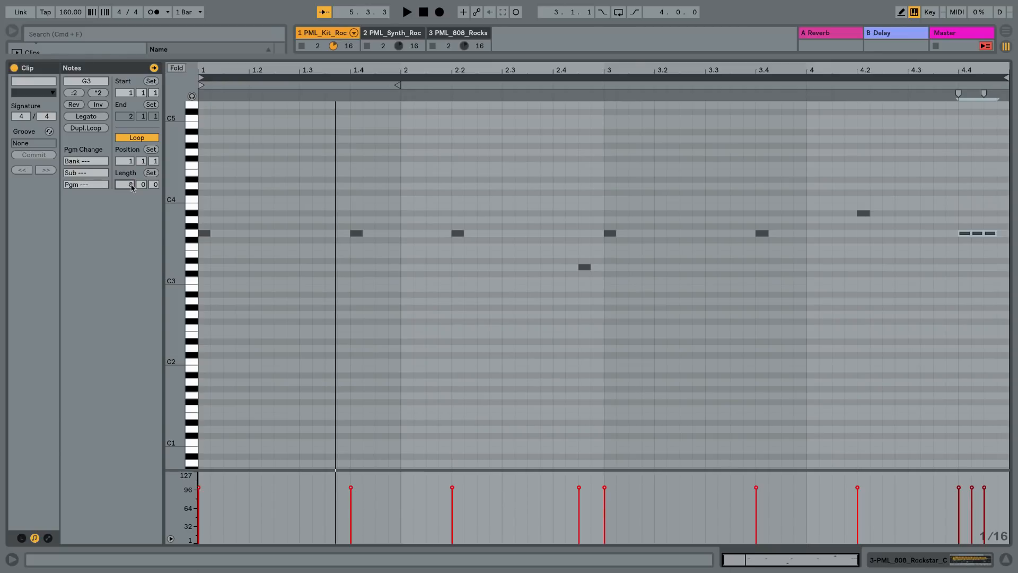
text(8)
key(Return)
drag(604, 293, 200, 197)
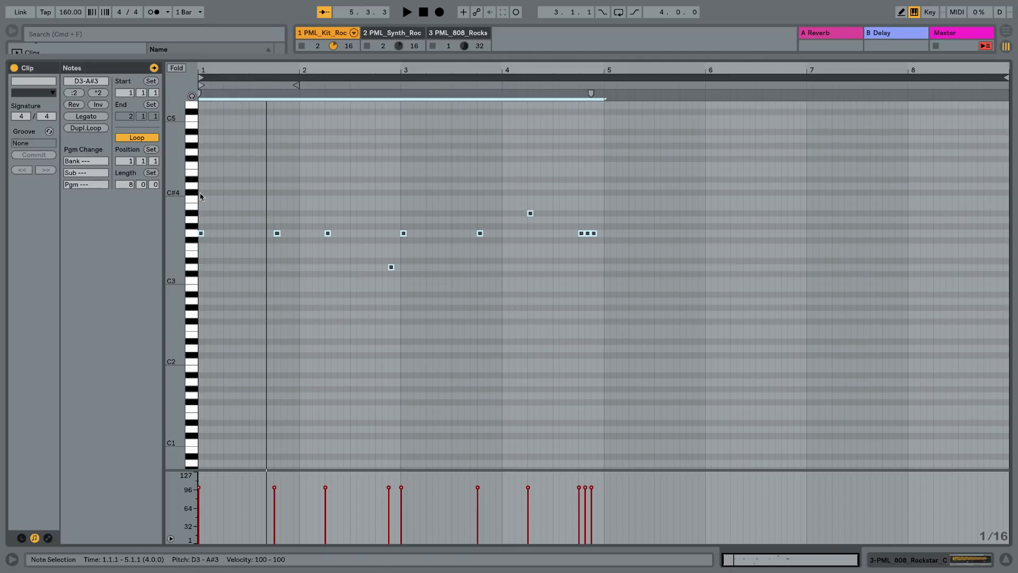
key(super+d)
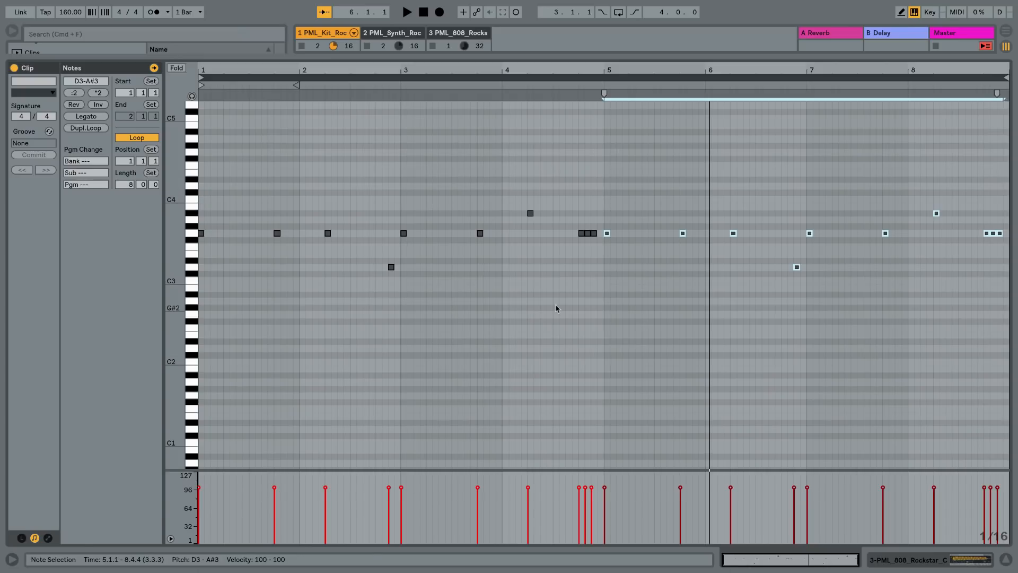
Transpose the duplicated notes in bars 5 to 8 down four semitones, so the G3 notes land on D#3.
key(Down)
key(Down)
key(Down)
key(Down)
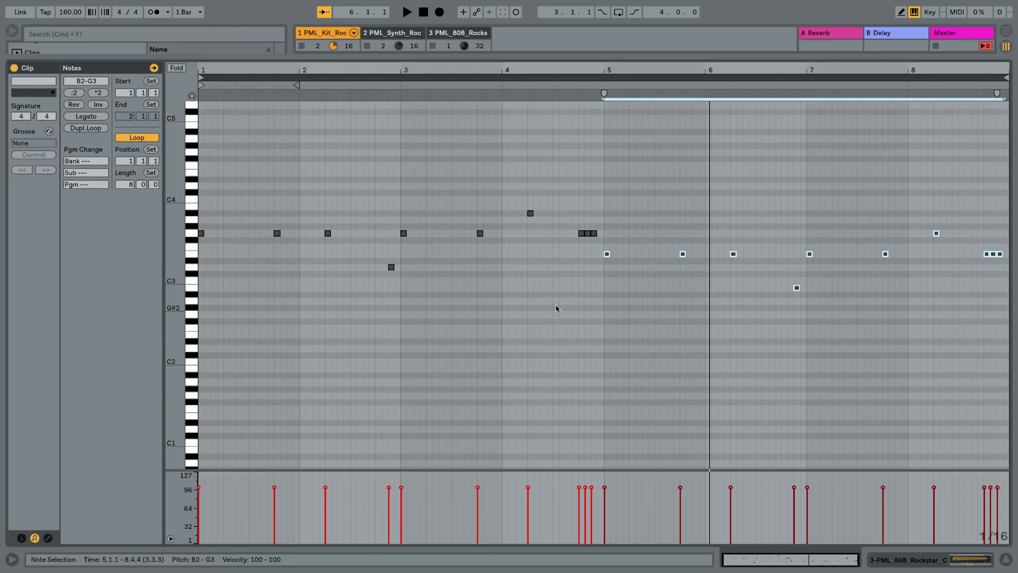
Raise the lowest duplicated 808 note, at 6.4.3, to D#3.
drag(842, 328, 793, 294)
key(Up)
key(Up)
key(Up)
key(Up)
key(Up)
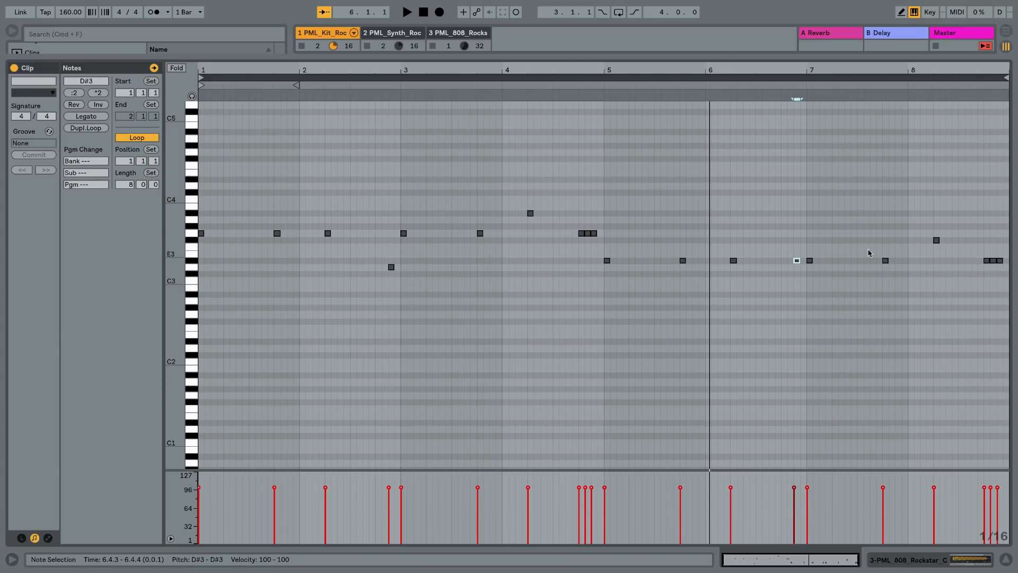
Lower the duplicated 808 note at 8.2 to D#3.
drag(919, 203, 945, 245)
key(Down)
key(Down)
key(Down)
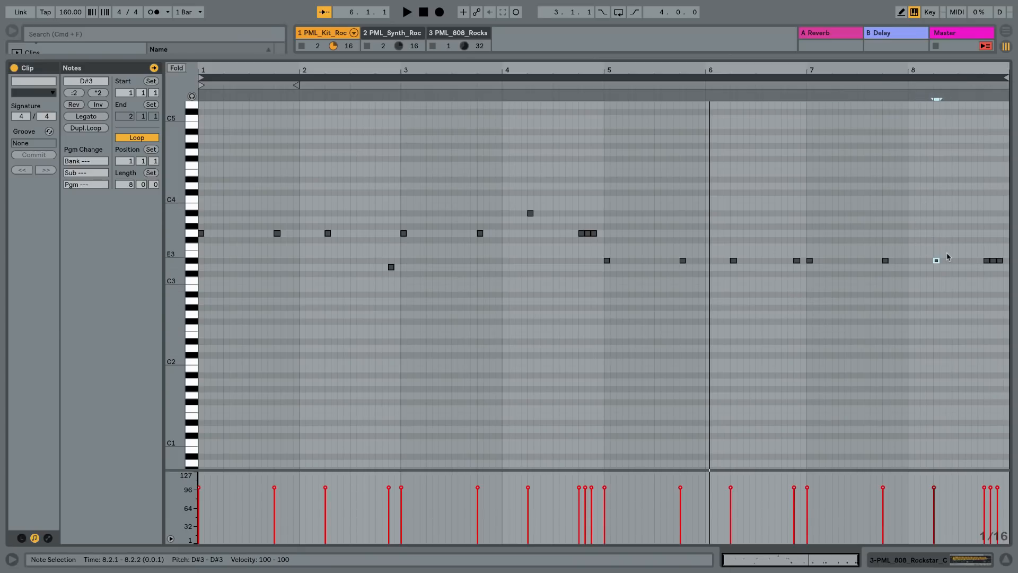
Delete the 808 note at 6.4.3 and the three closing notes of bar 8, and play the clip.
drag(792, 229, 797, 275)
key(Delete)
drag(968, 218, 1013, 297)
key(Delete)
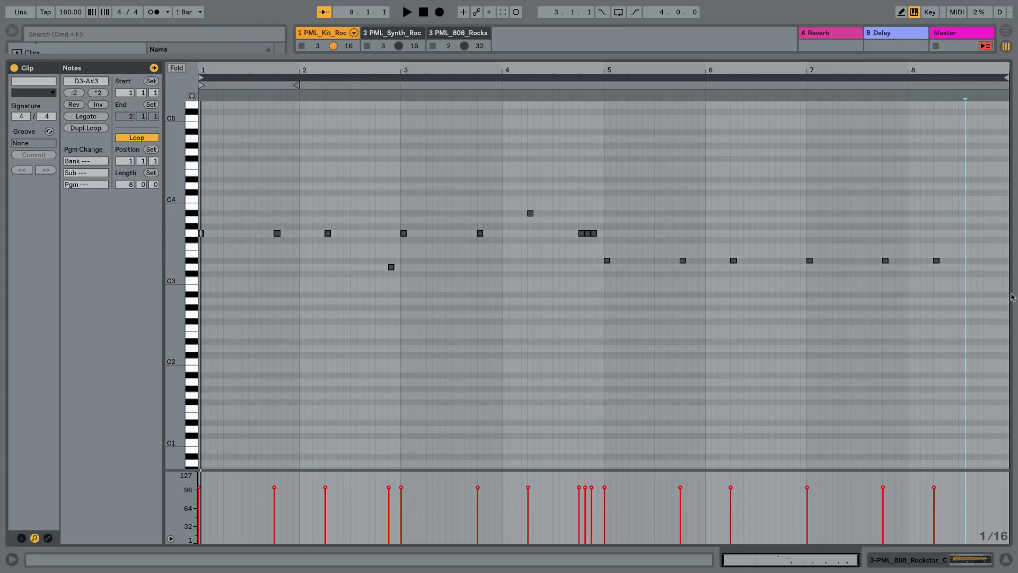
key(space)
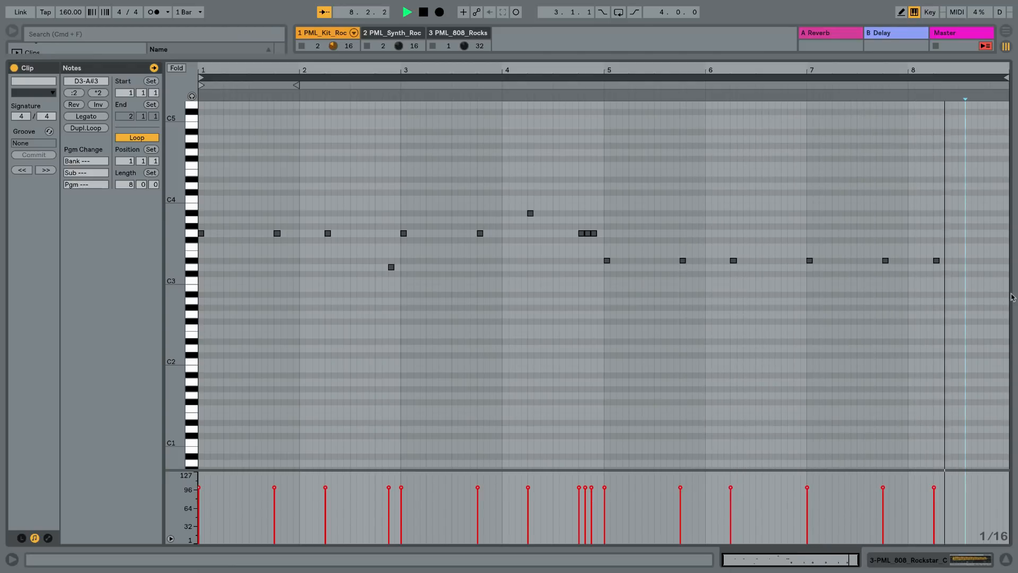
key(space)
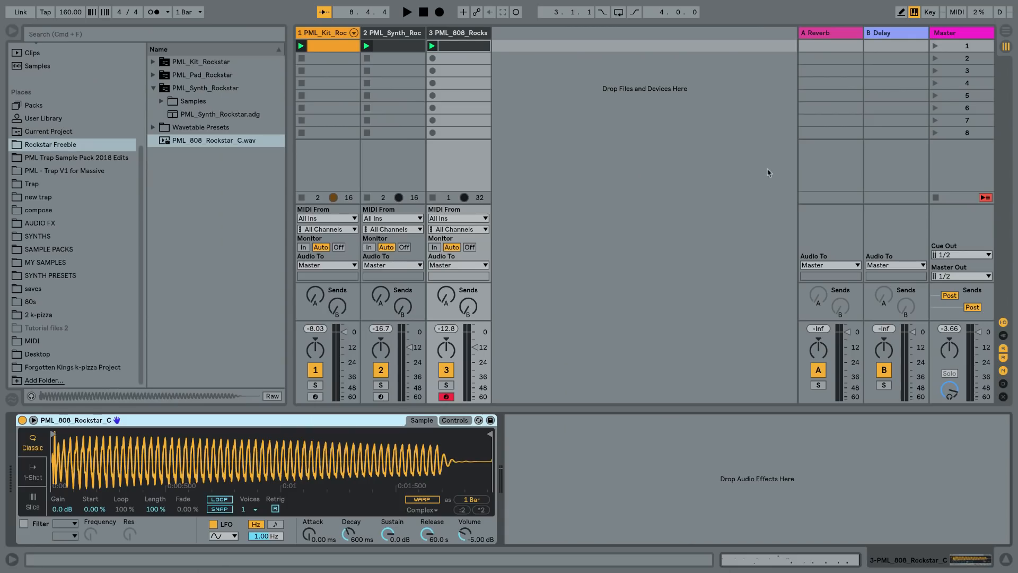
Load PML_Pad_Rockstar.adg onto a new MIDI track and create an empty clip in its first slot.
click(155, 76)
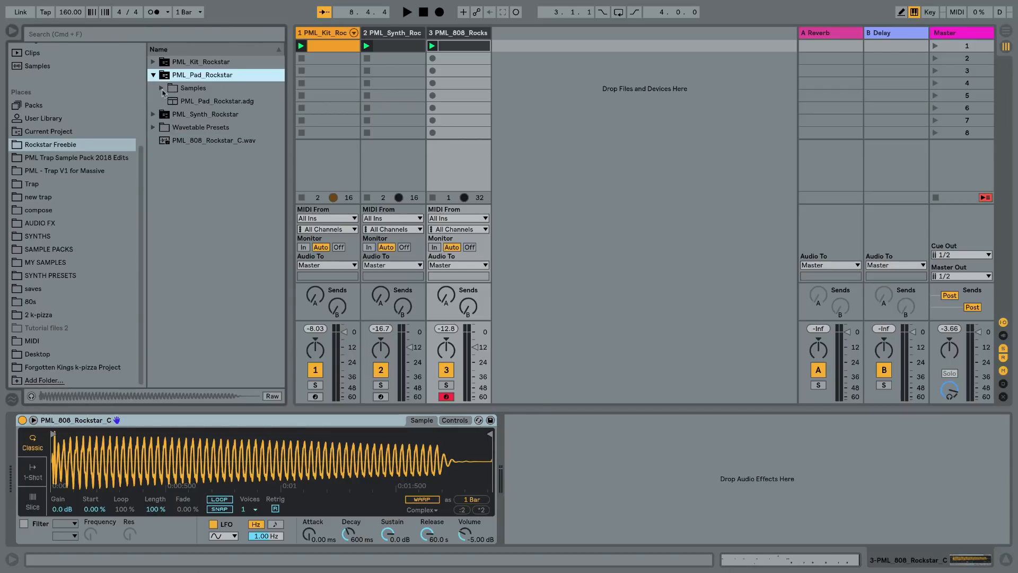
drag(180, 102, 526, 39)
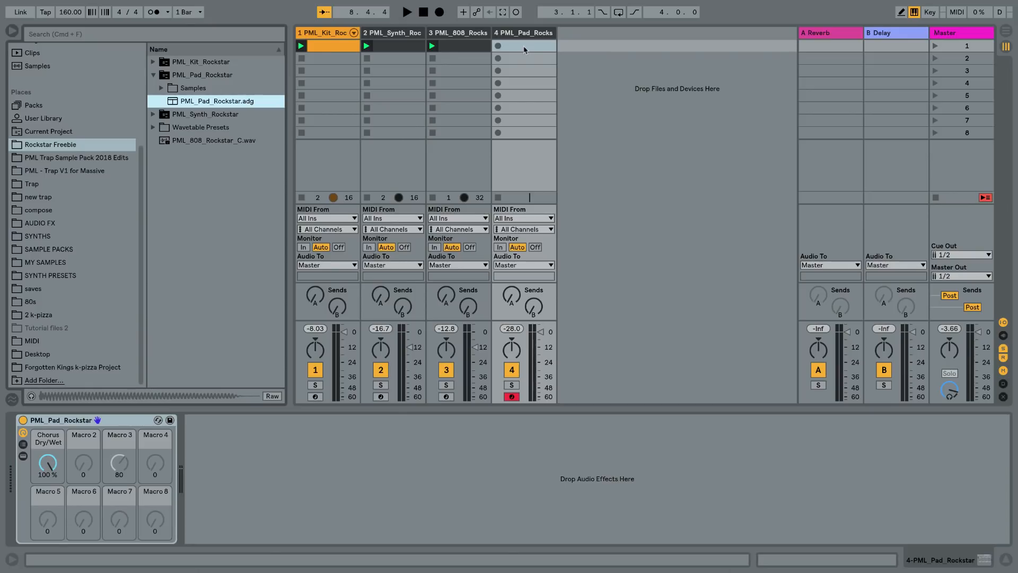
double_click(524, 50)
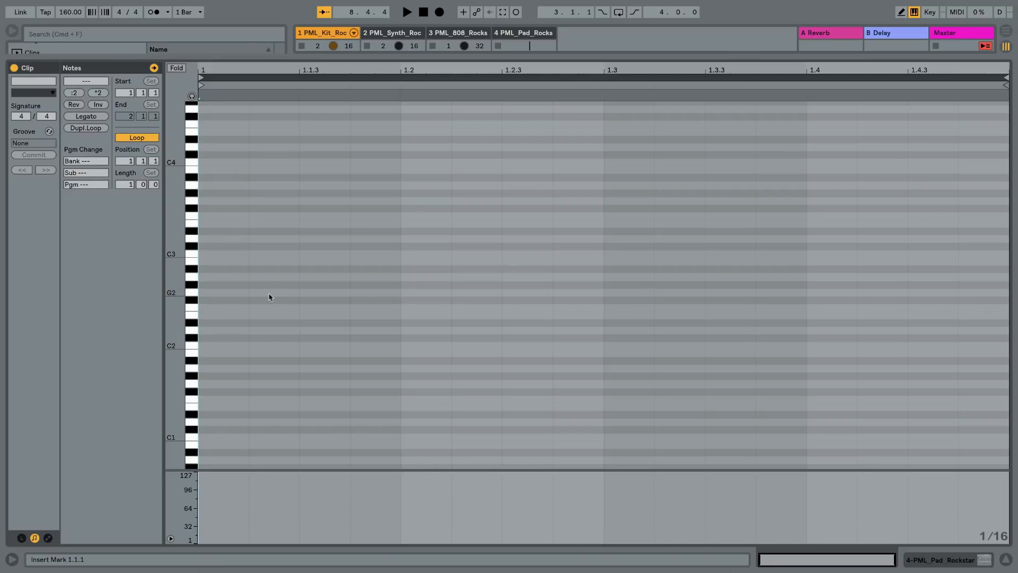
Enter a chord at 1.1.1 in the pad clip with the notes G1, G2, A#2, D3 and G3.
double_click(216, 294)
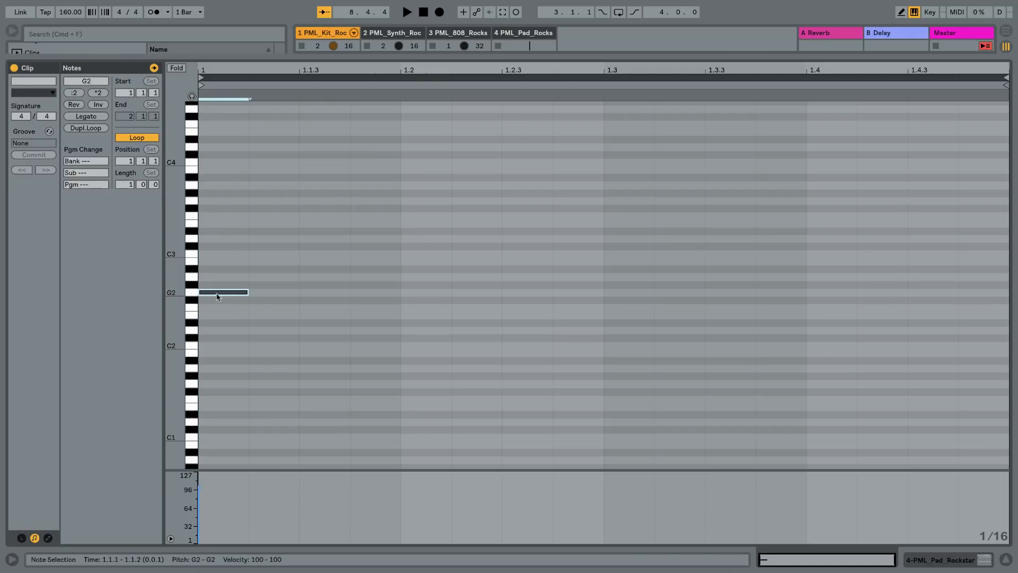
double_click(215, 270)
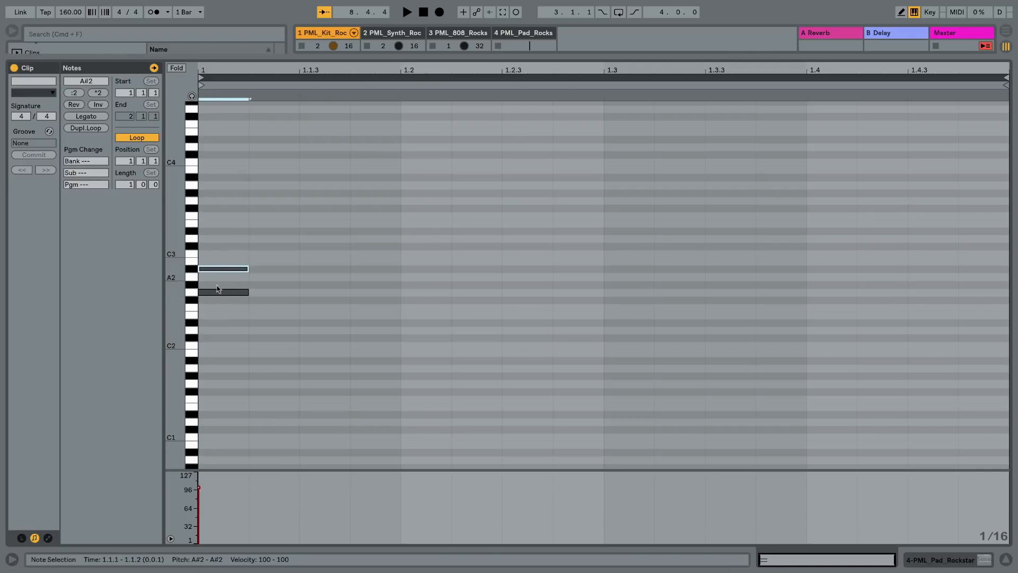
double_click(208, 239)
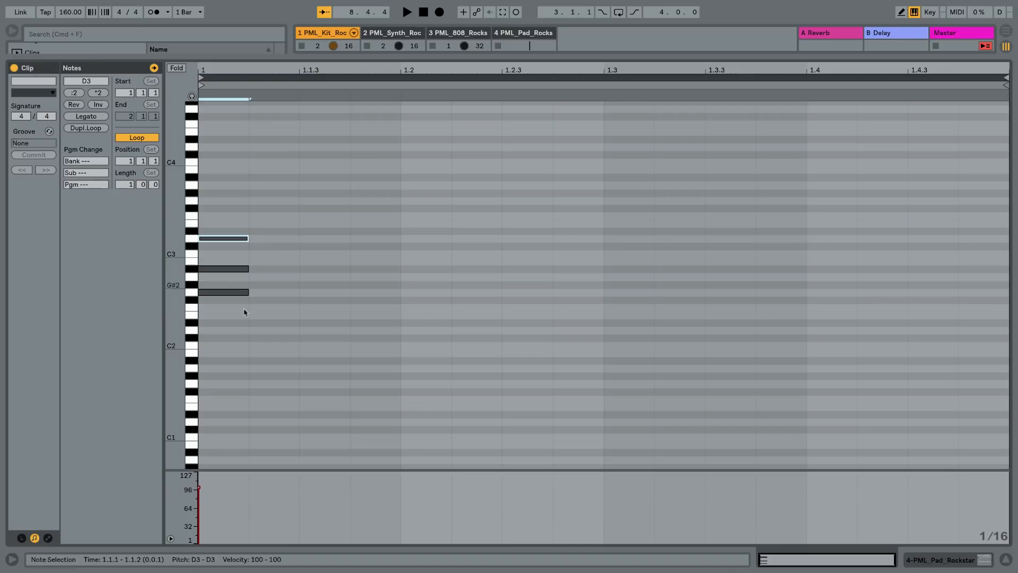
double_click(220, 202)
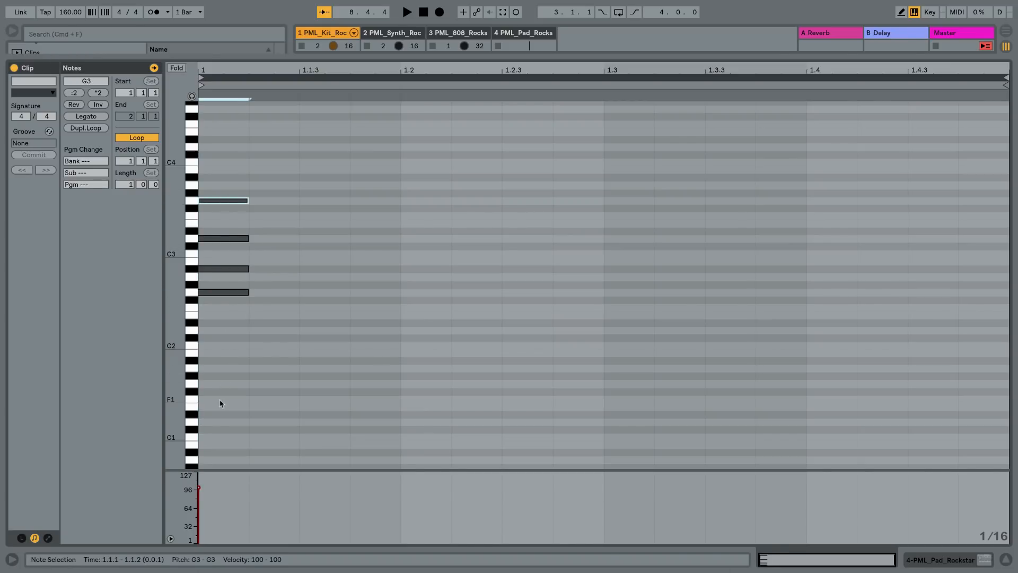
double_click(223, 384)
Set the pad clip's loop length to 8 bars and stretch all the chord notes to four bars.
drag(218, 430, 245, 152)
drag(248, 201, 1012, 171)
click(127, 186)
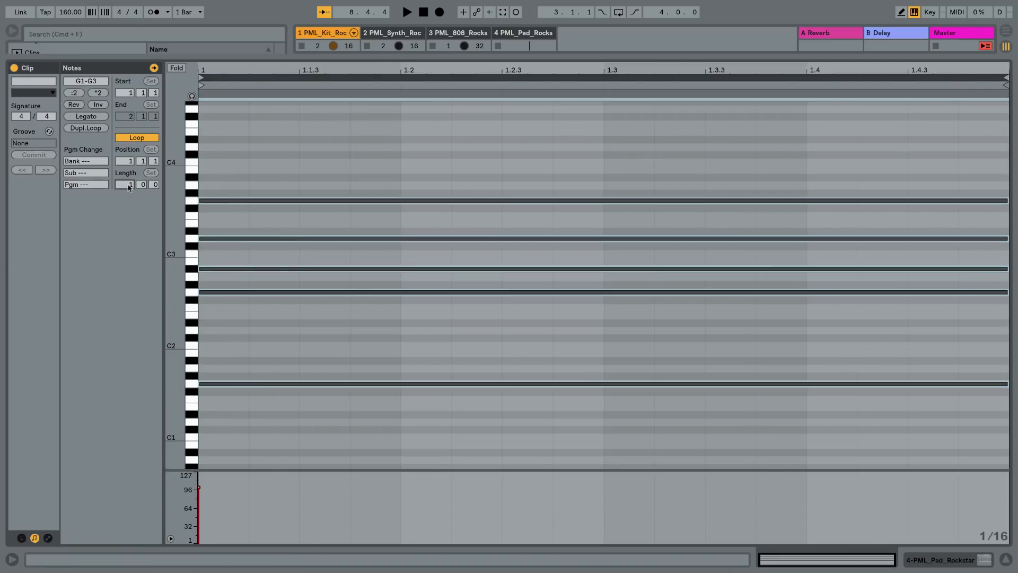
text(8)
key(Return)
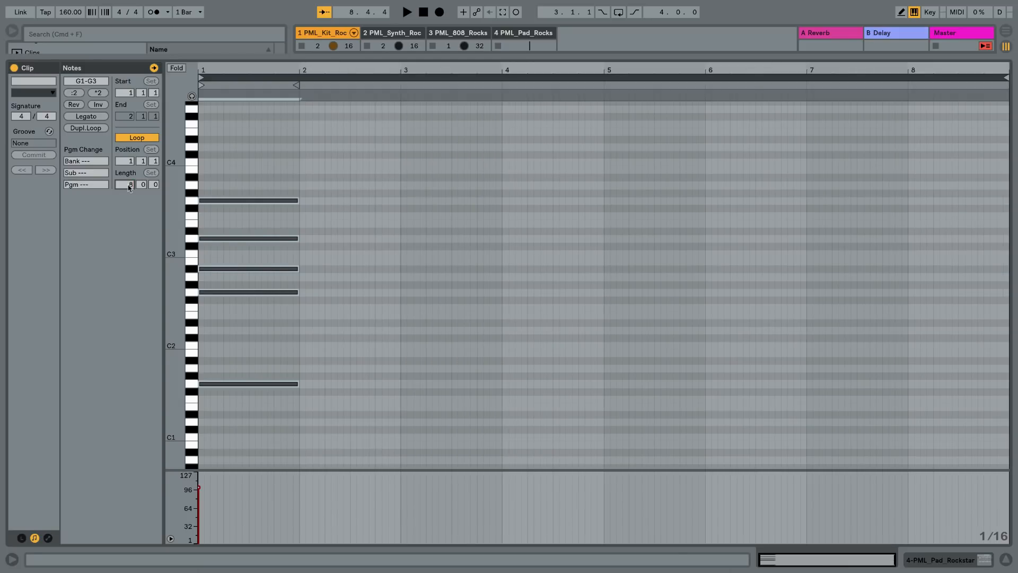
drag(295, 202, 606, 211)
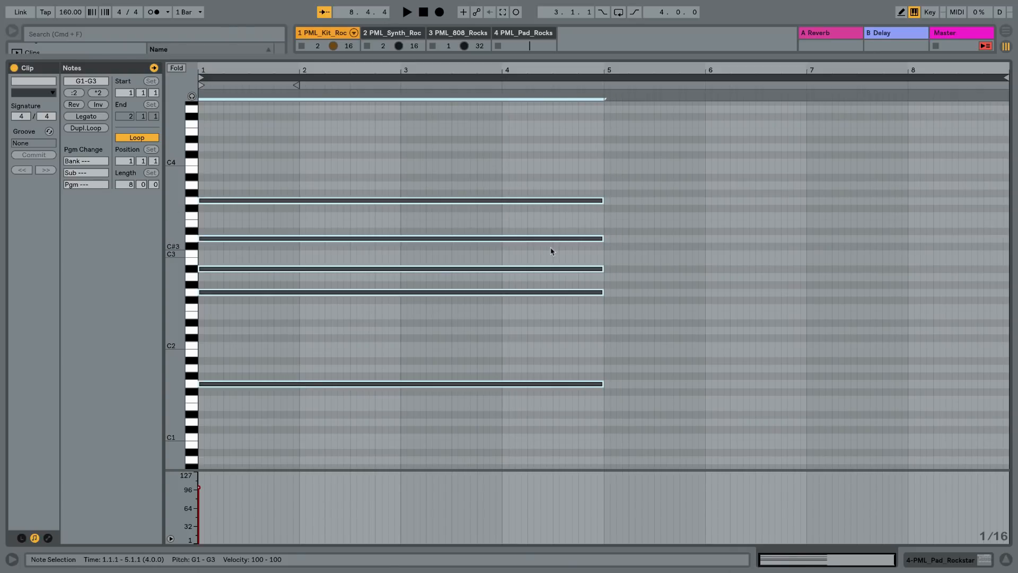
Duplicate the chord to bar 5, lower the copy's G1 and G2 to D#1 and D#2, and play the pad with the other tracks.
key(super+d)
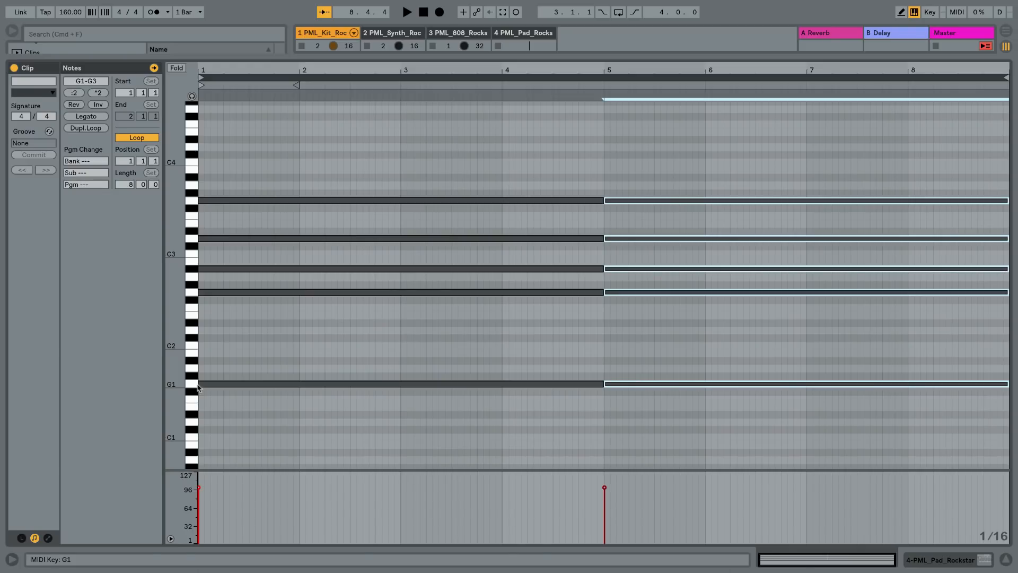
drag(177, 365, 192, 339)
drag(650, 439, 629, 268)
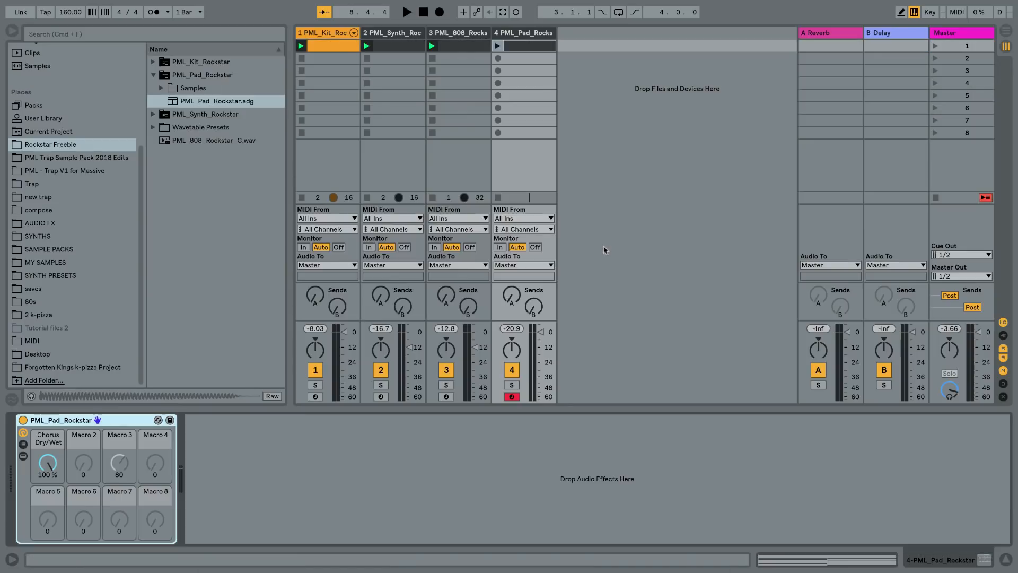
click(498, 46)
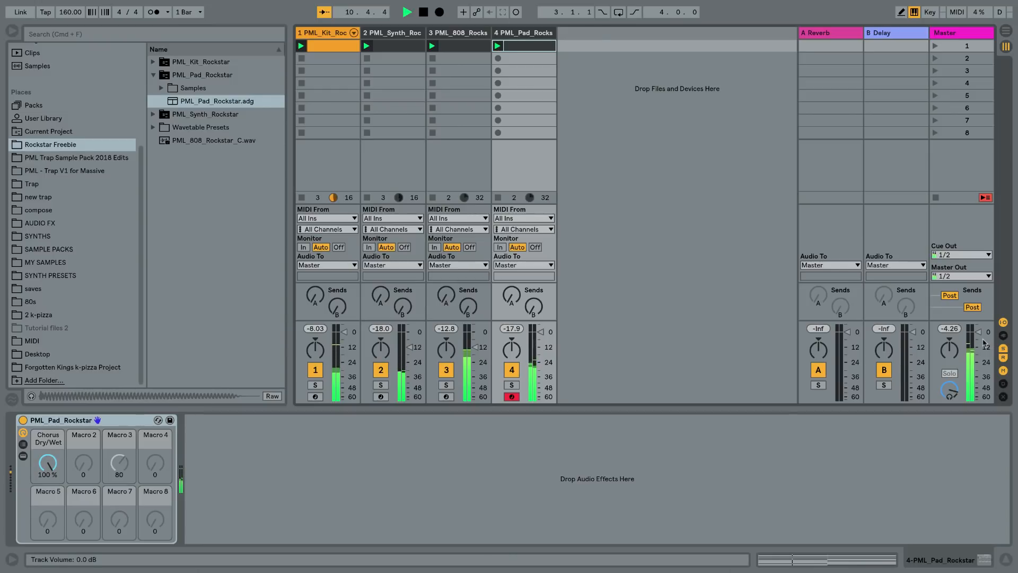
key(space)
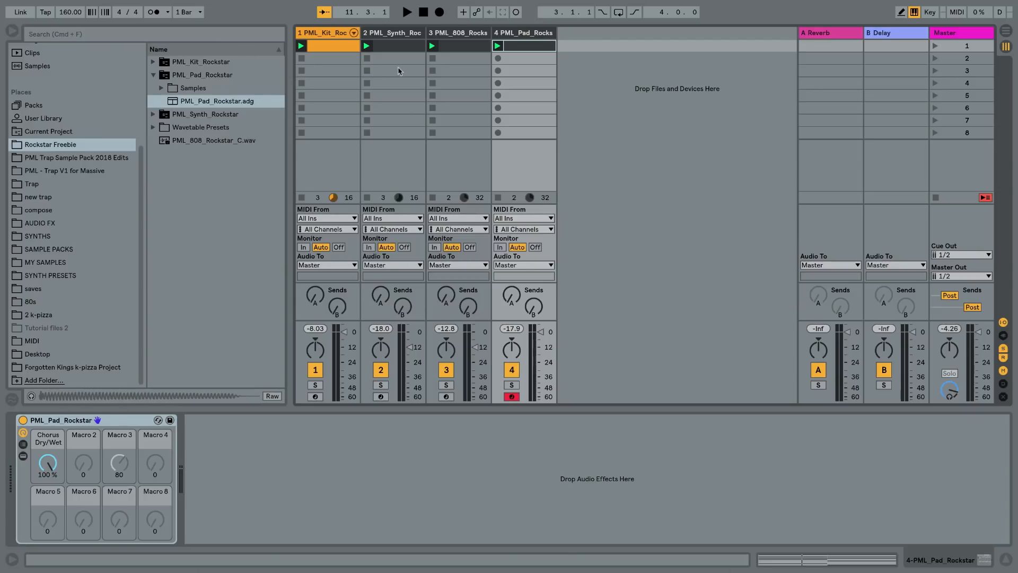
Browse the PML Trap Sample Pack 2018 Edits folders, from Drum Kits, Synths and Bass through to MIDIs and Scales.
click(148, 197)
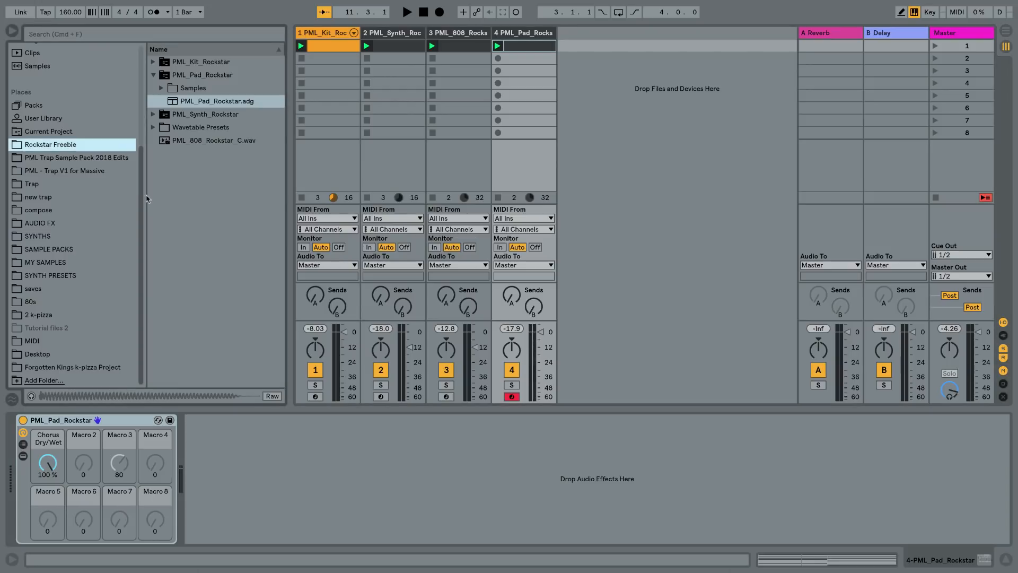
click(107, 159)
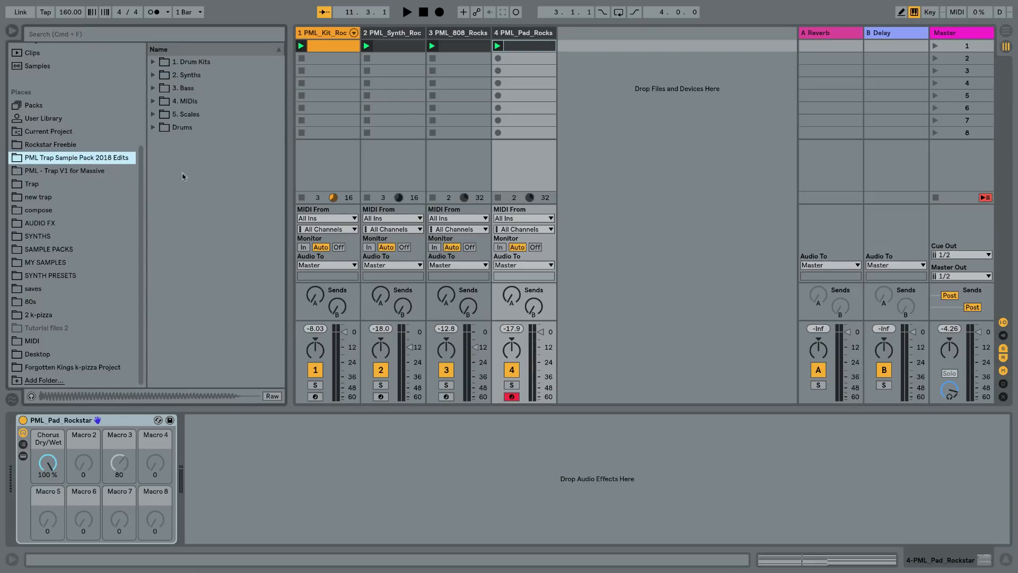
click(153, 62)
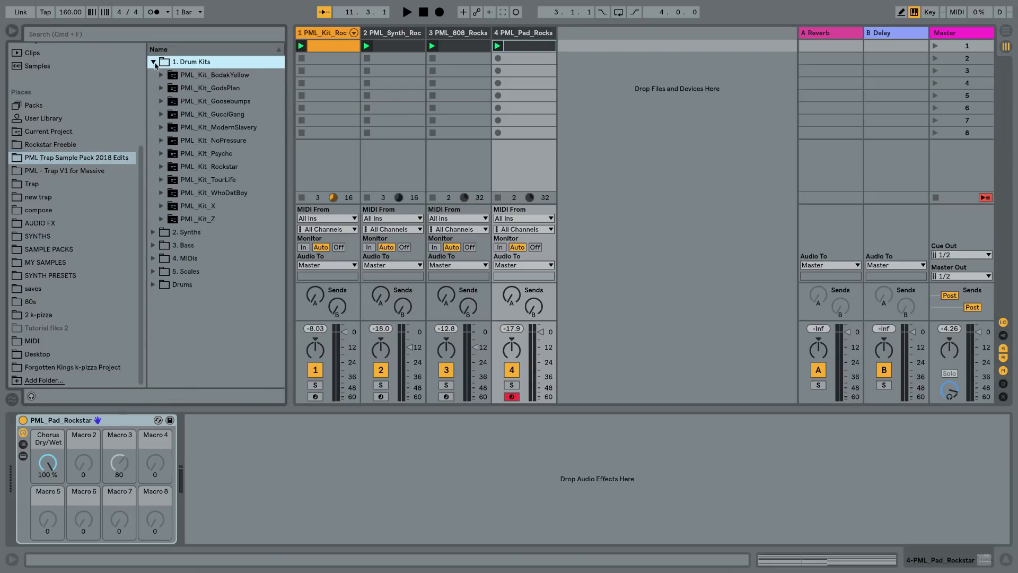
click(153, 63)
click(153, 75)
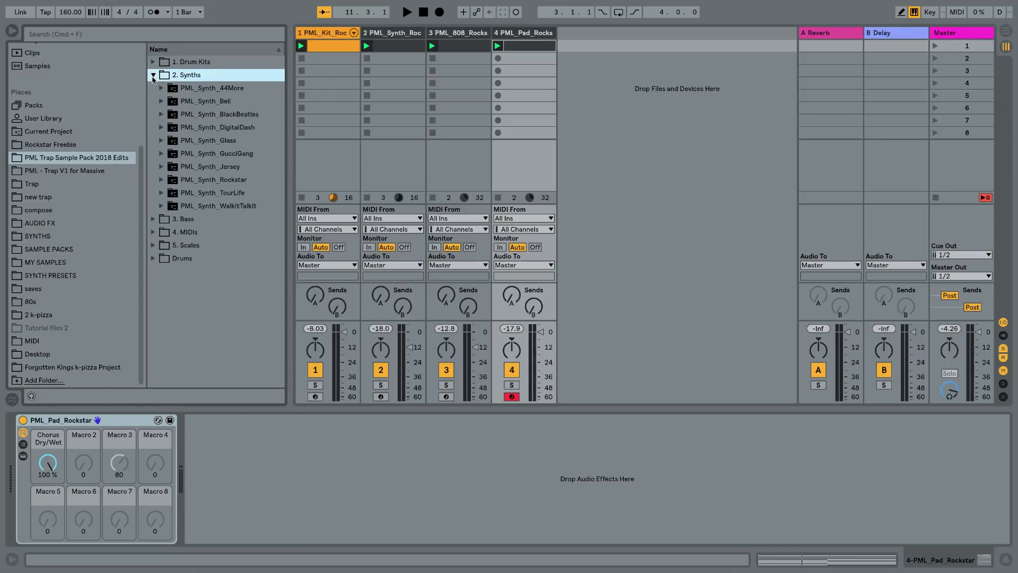
click(153, 75)
click(154, 88)
click(153, 89)
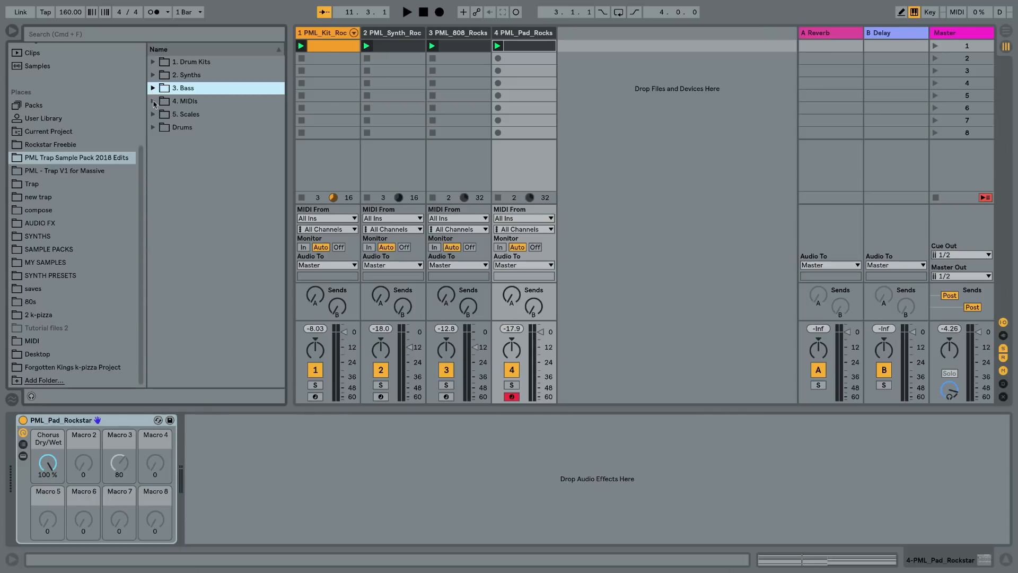
click(153, 101)
click(162, 115)
Load the 1. Trap (A).alc scale clip onto a new track and open it.
drag(180, 127, 598, 46)
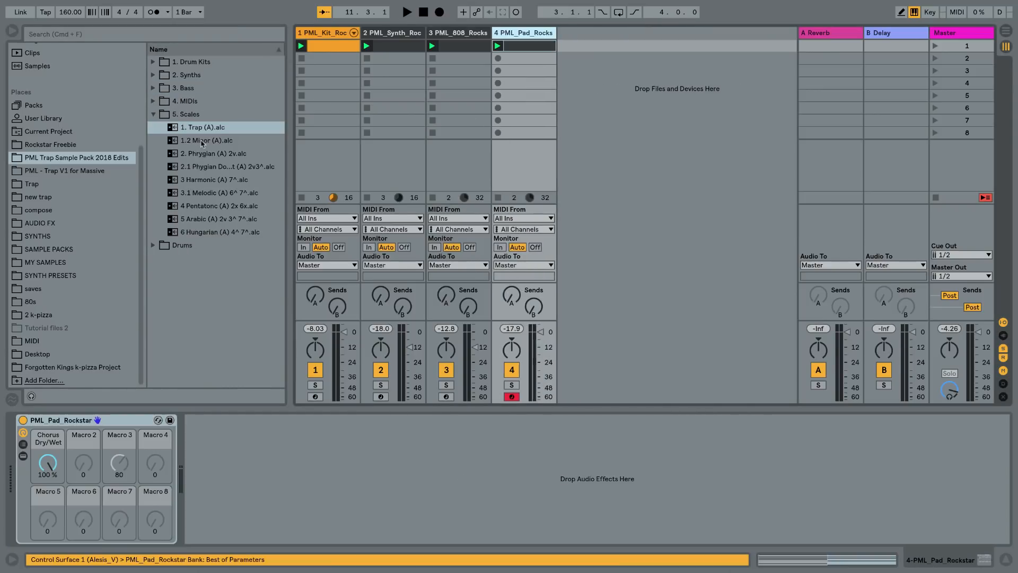
drag(194, 127, 570, 49)
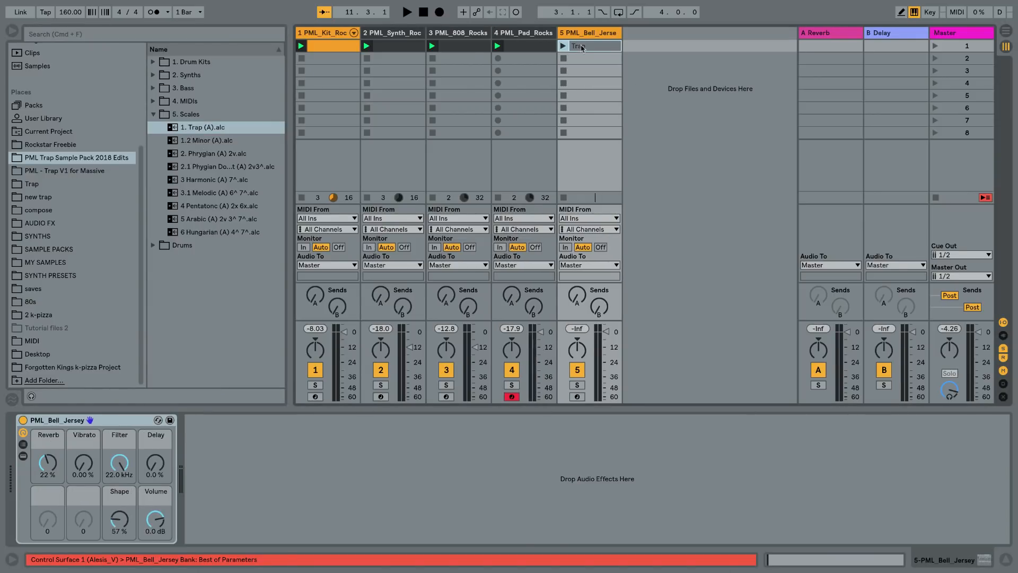
double_click(582, 47)
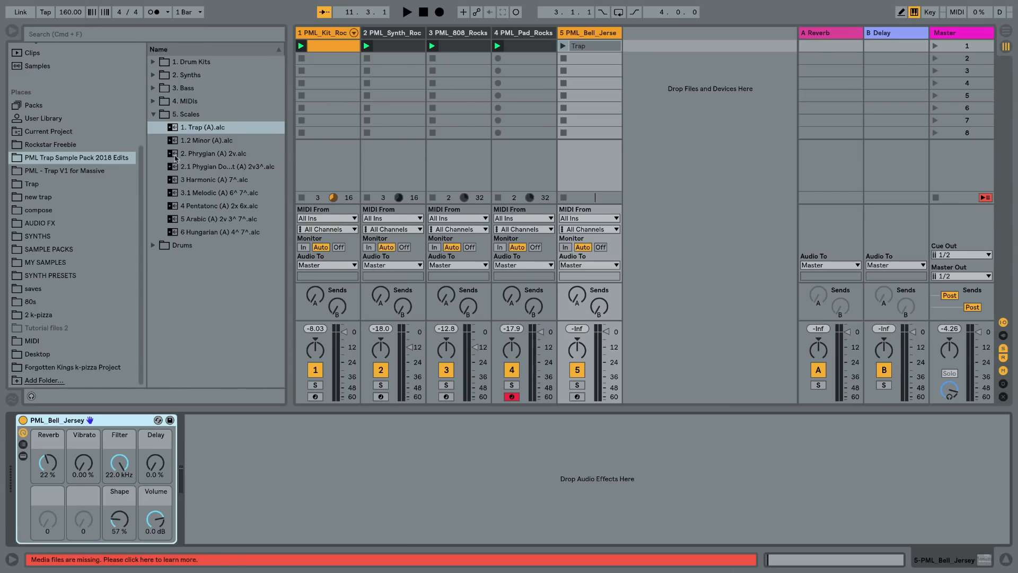
Collapse the Scales folder and delete the PML_Bell_Jersey track.
click(157, 119)
click(597, 34)
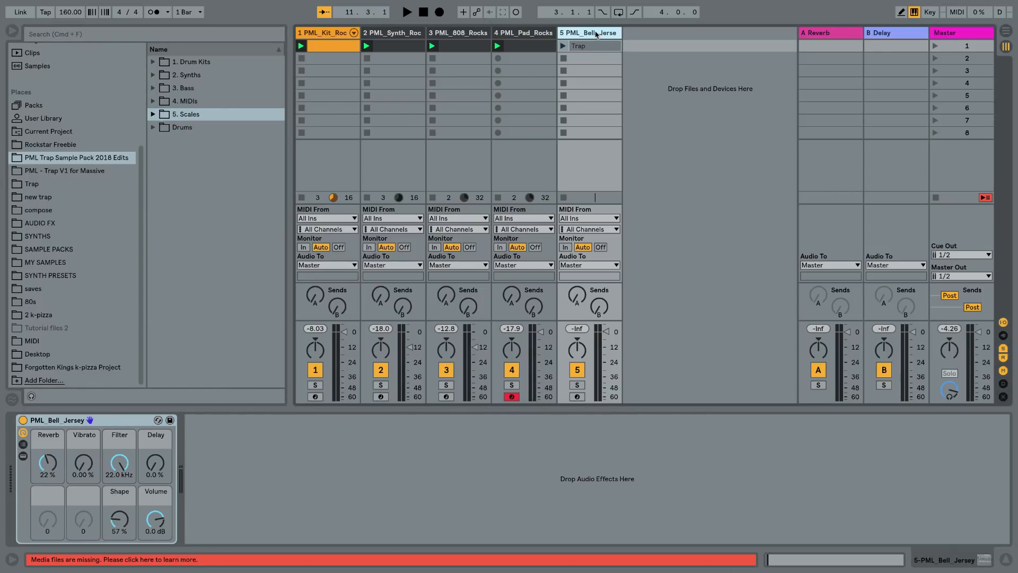
key(Delete)
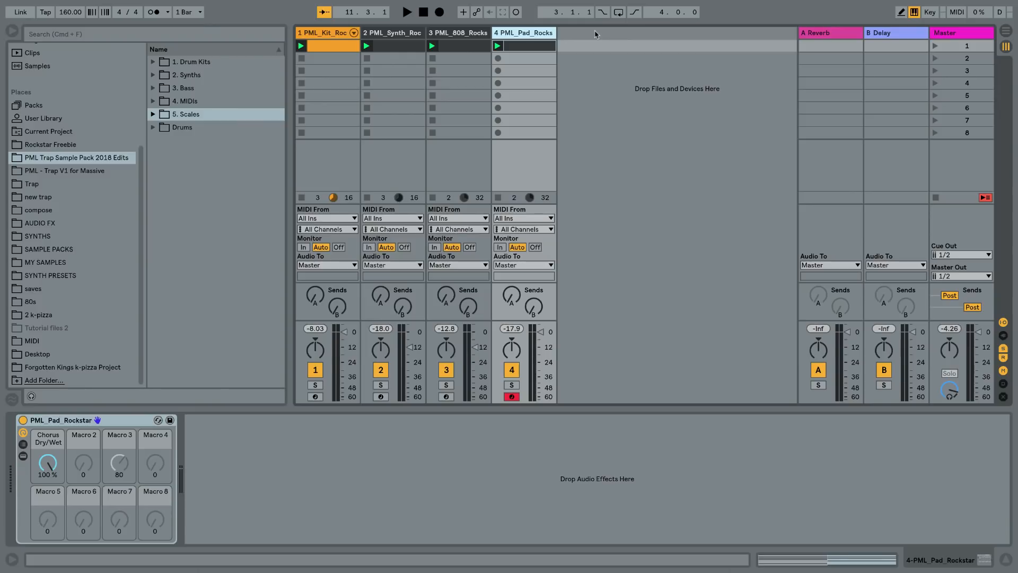
Play the full beat and review the notes in the drum, synth, 808 and pad clips.
click(692, 132)
key(space)
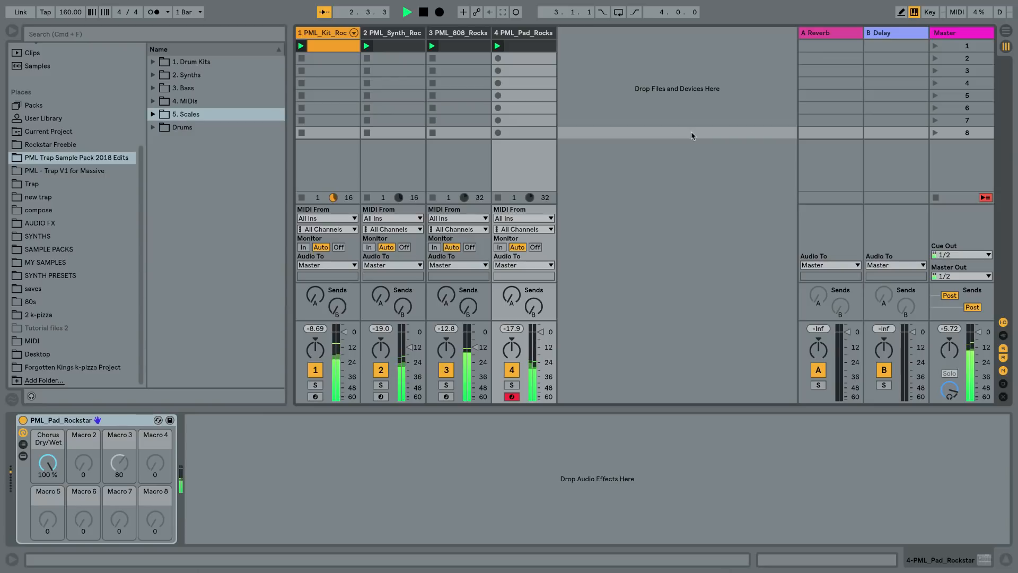
double_click(348, 47)
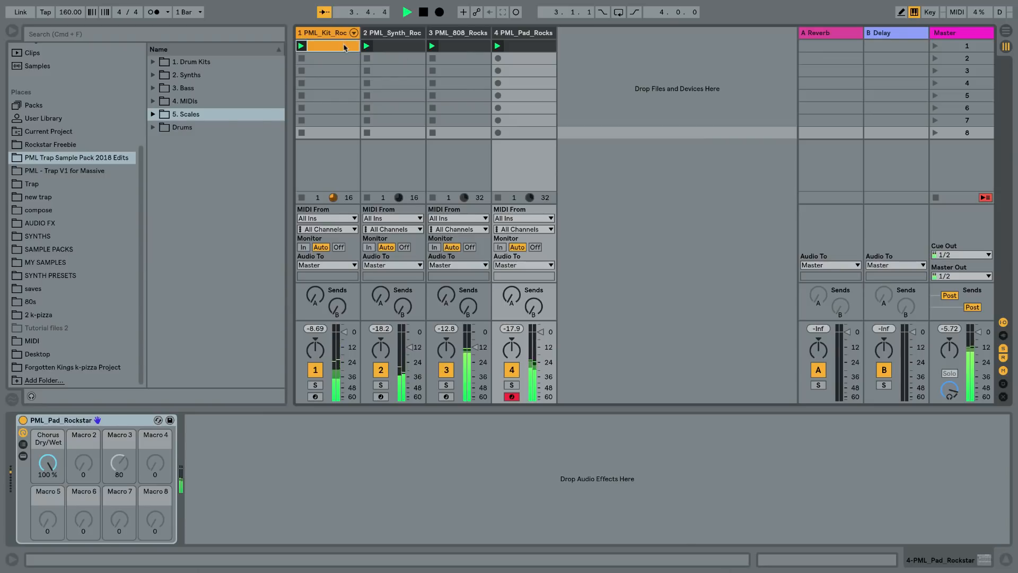
double_click(390, 48)
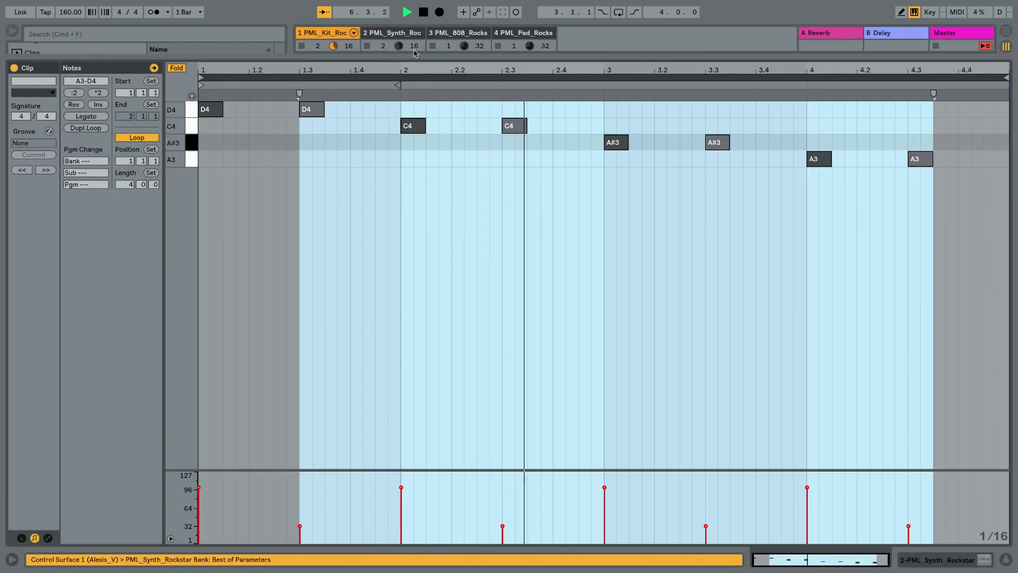
click(459, 48)
double_click(459, 48)
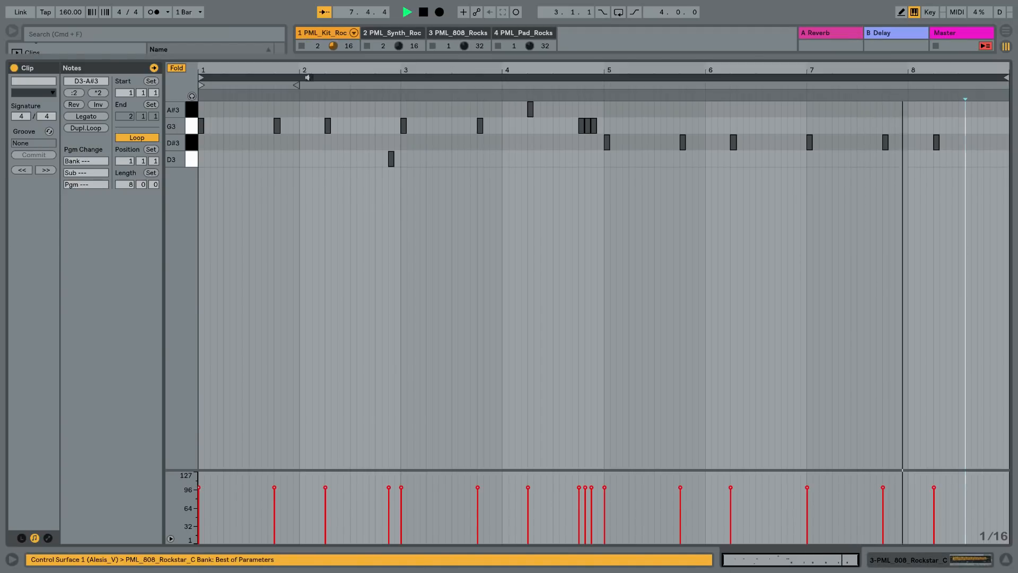
click(531, 45)
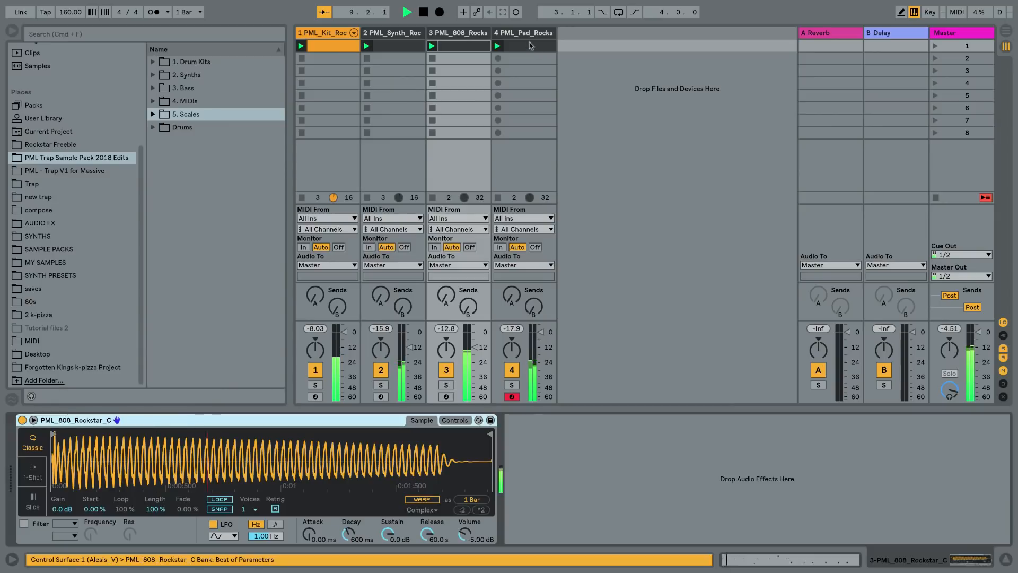
double_click(530, 45)
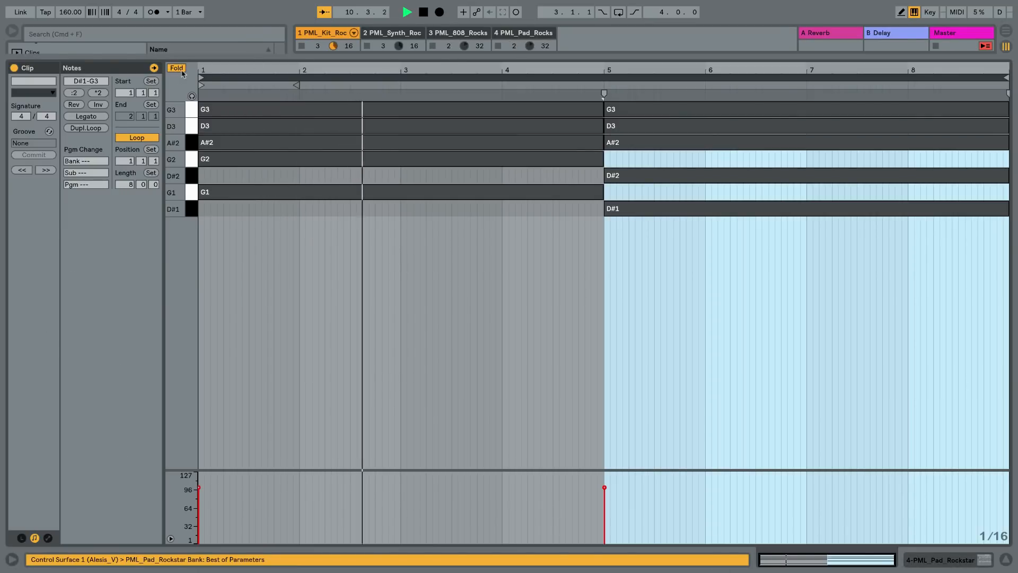
key(f)
scroll(325, 173, up, 5)
key(shift+Tab)
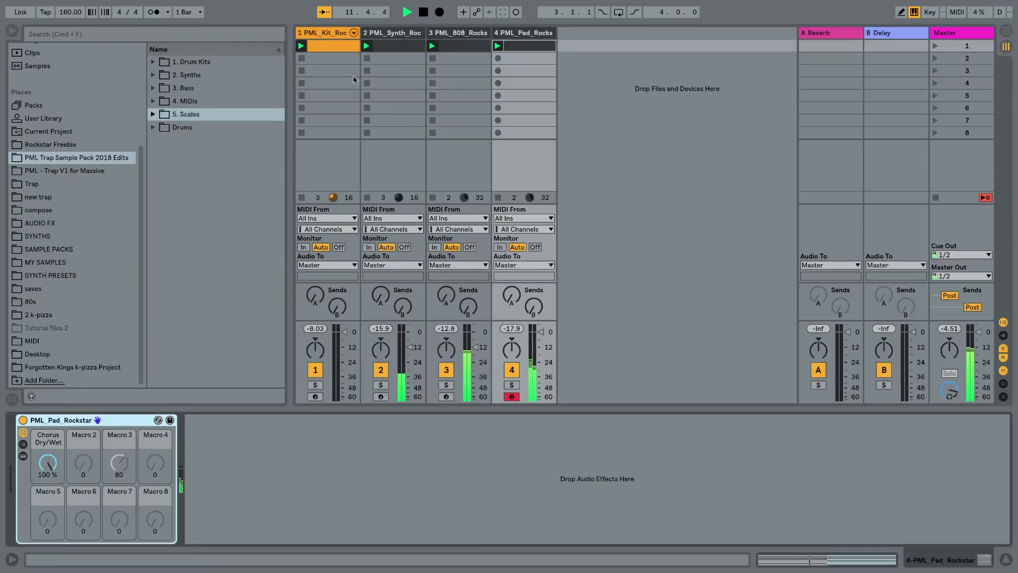